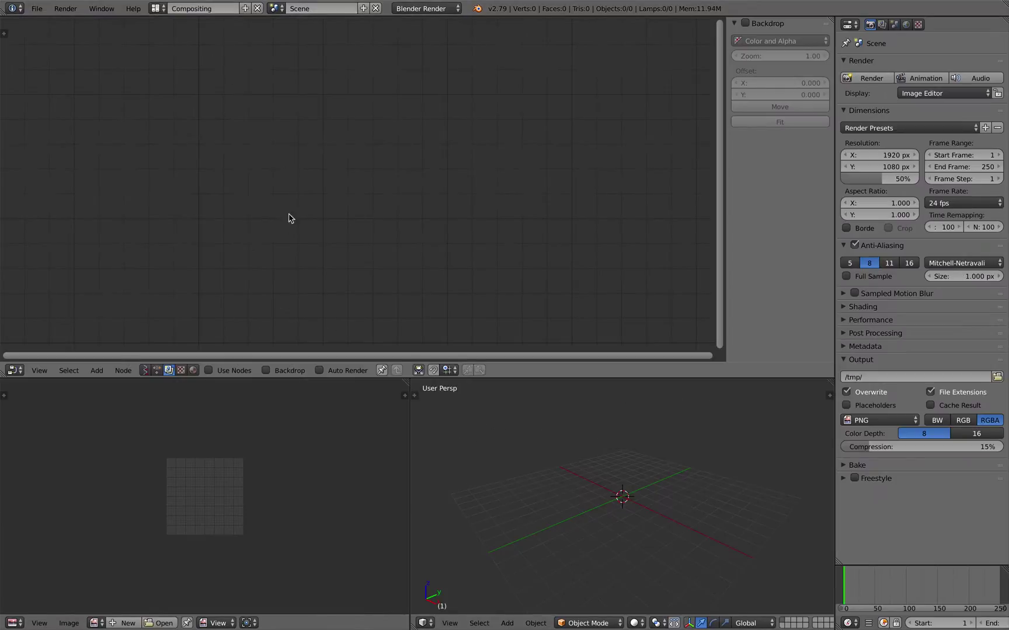
- Create a new Sverchok node tree and add a Vector Stripes node to it
click(144, 370)
click(243, 370)
key(shift+a)
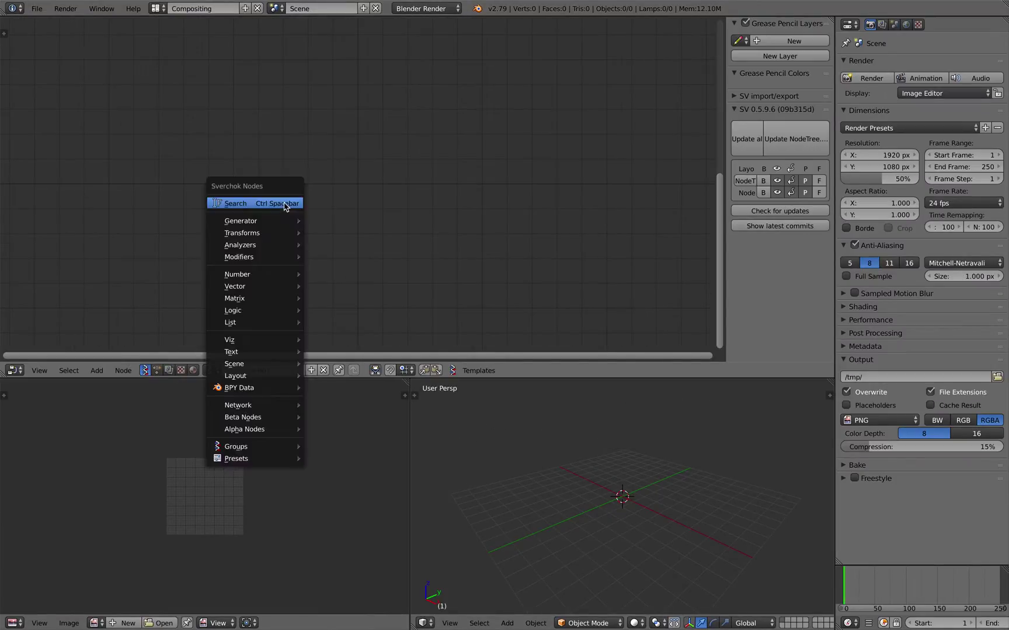
click(285, 203)
text(vector st)
key(Return)
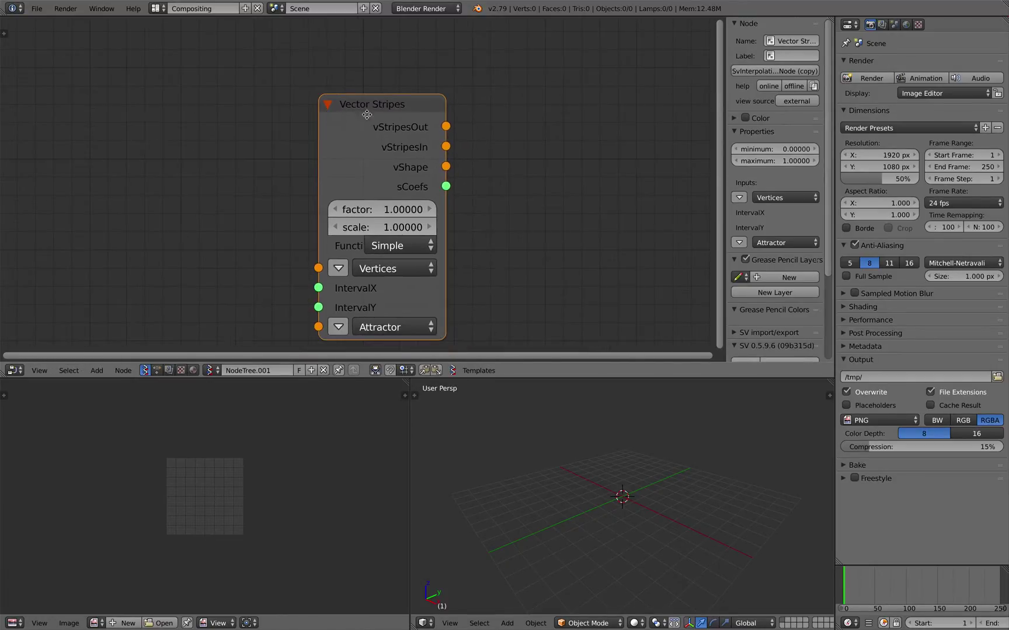
click(390, 105)
- Hide the node editor's sidebar and extend the 3D view over the image editor area, keeping the Vector Stripes node in view
key(n)
middle_drag(627, 137, 664, 125)
mouse_move(435, 135)
middle_down()
mouse_move(457, 122)
mouse_move(434, 138)
middle_up()
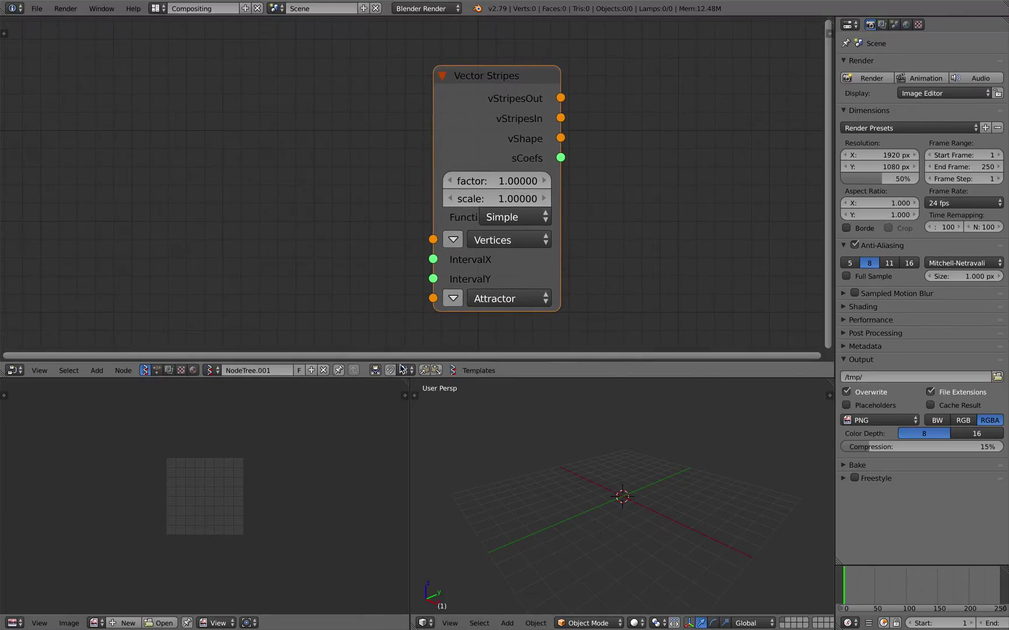
drag(407, 383, 315, 382)
scroll(340, 221, down, 3)
middle_drag(365, 220, 339, 220)
scroll(340, 220, up, 2)
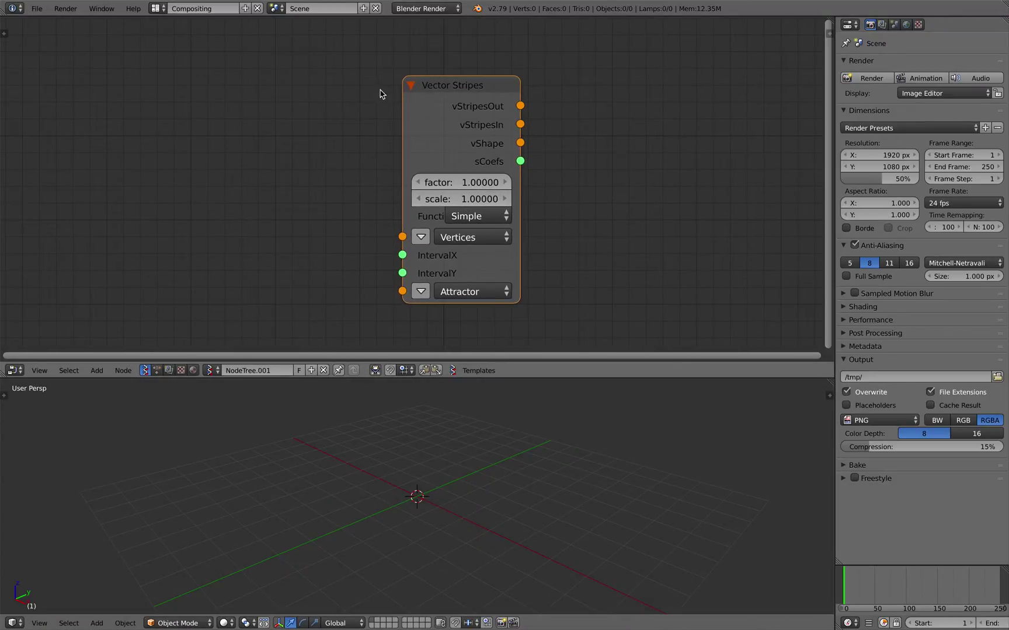
mouse_move(404, 114)
mouse_down()
mouse_move(387, 112)
mouse_move(408, 107)
mouse_up()
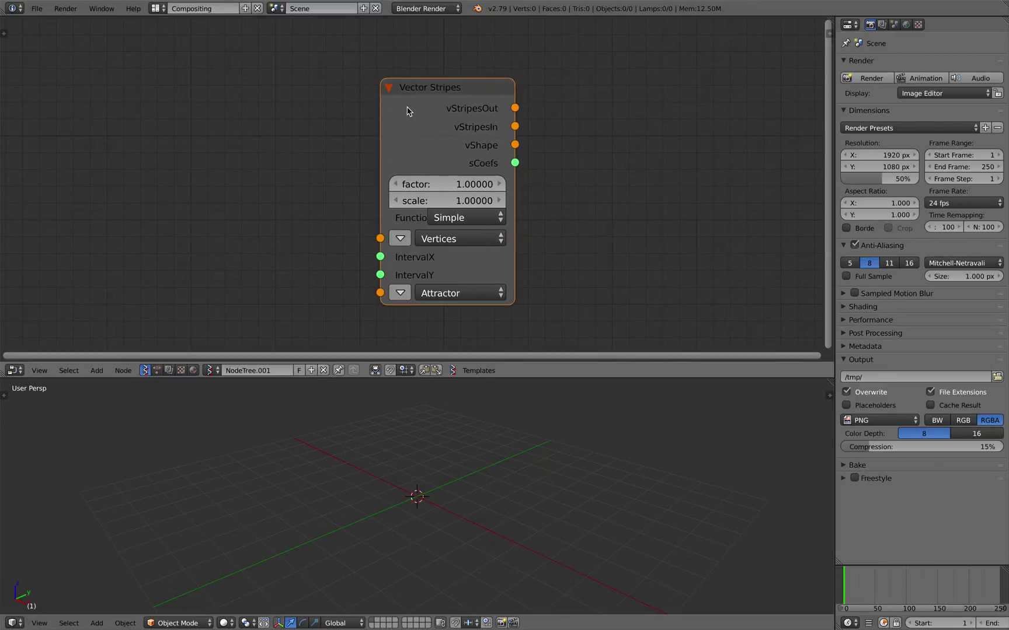
mouse_move(347, 127)
middle_down()
mouse_move(360, 118)
mouse_move(348, 124)
middle_up()
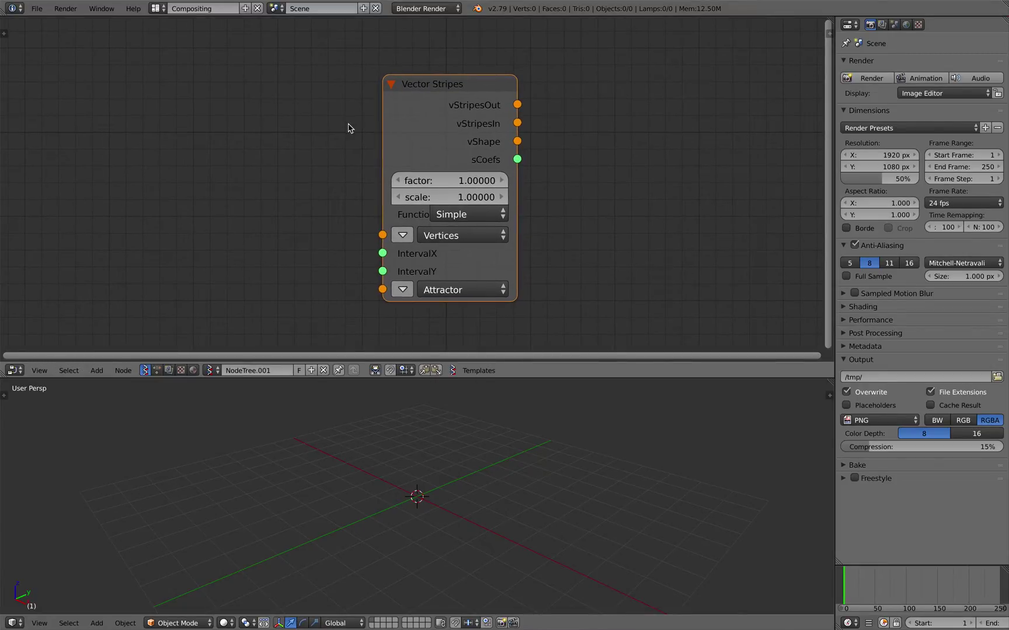
- Save the file to the Desktop as vector_stripes_demo_001.blend
key(ctrl+s)
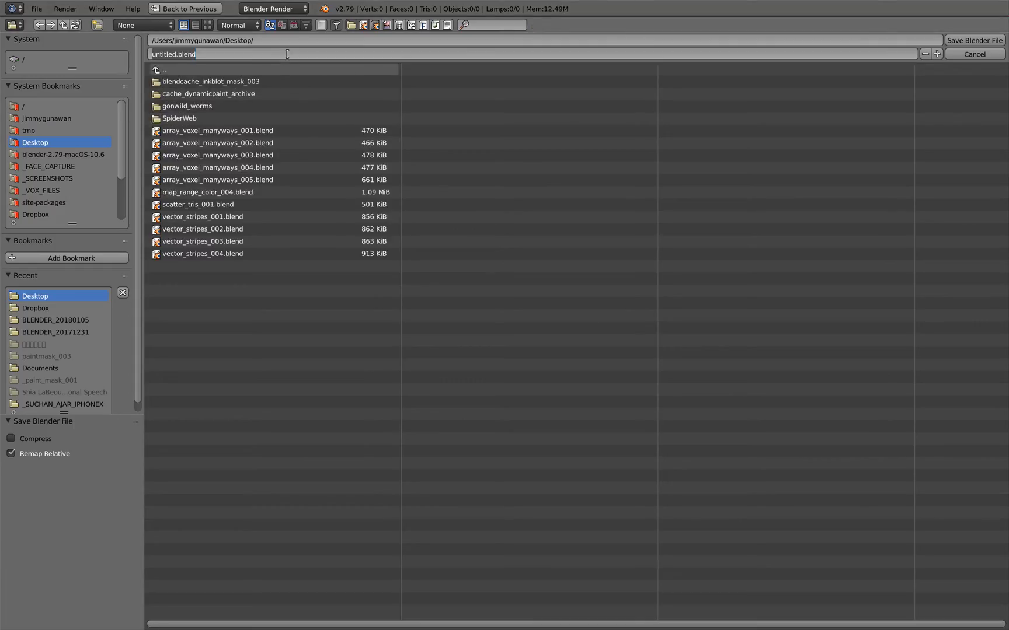
text(demo)
text(_001)
key(Return)
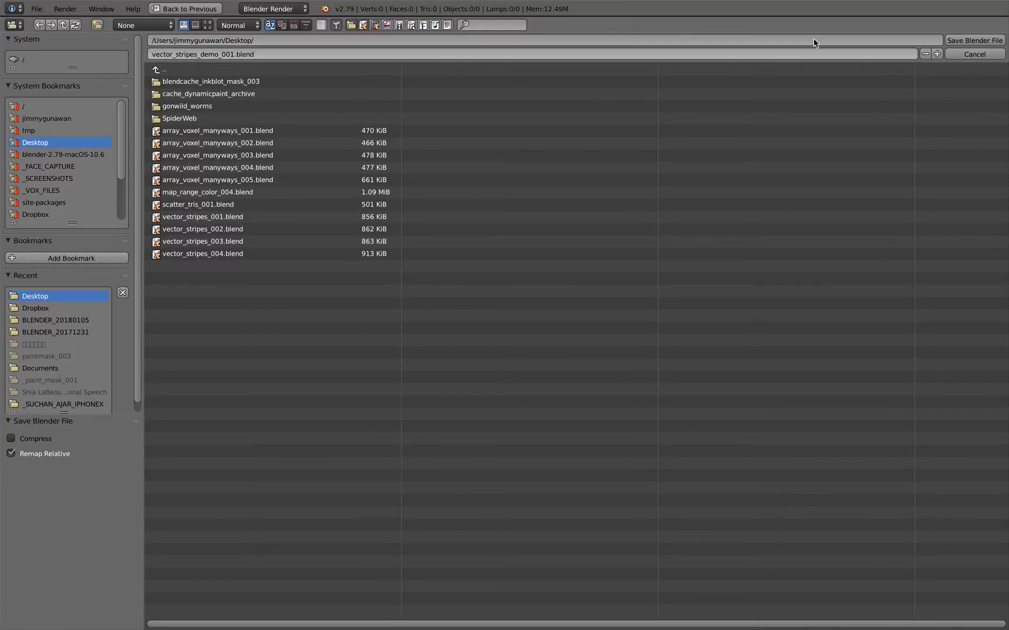
click(973, 40)
- Try to add a Sphere generator node beside the Vector Stripes node
scroll(410, 180, down, 1)
middle_drag(411, 180, 426, 173)
drag(437, 97, 420, 104)
scroll(418, 105, down, 1)
middle_drag(410, 117, 393, 117)
middle_drag(187, 133, 201, 125)
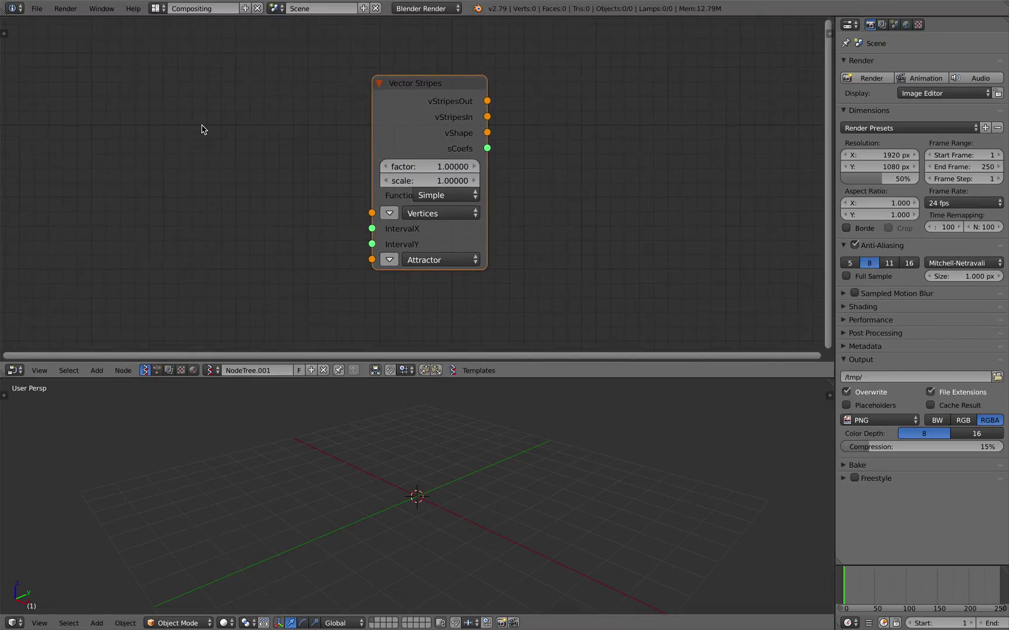
key(shift+a)
click(194, 120)
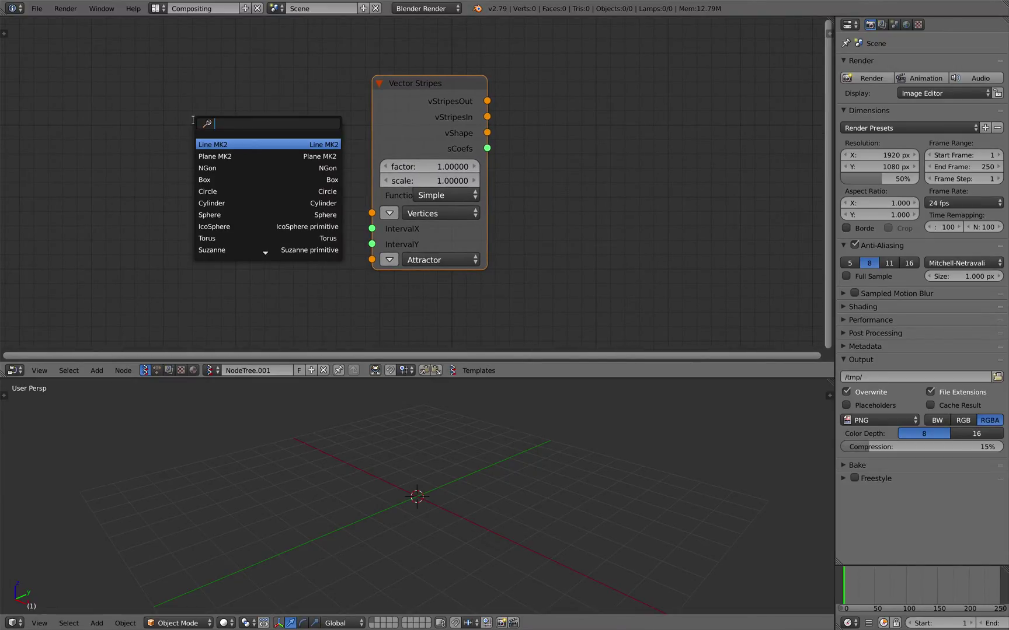
text(sph)
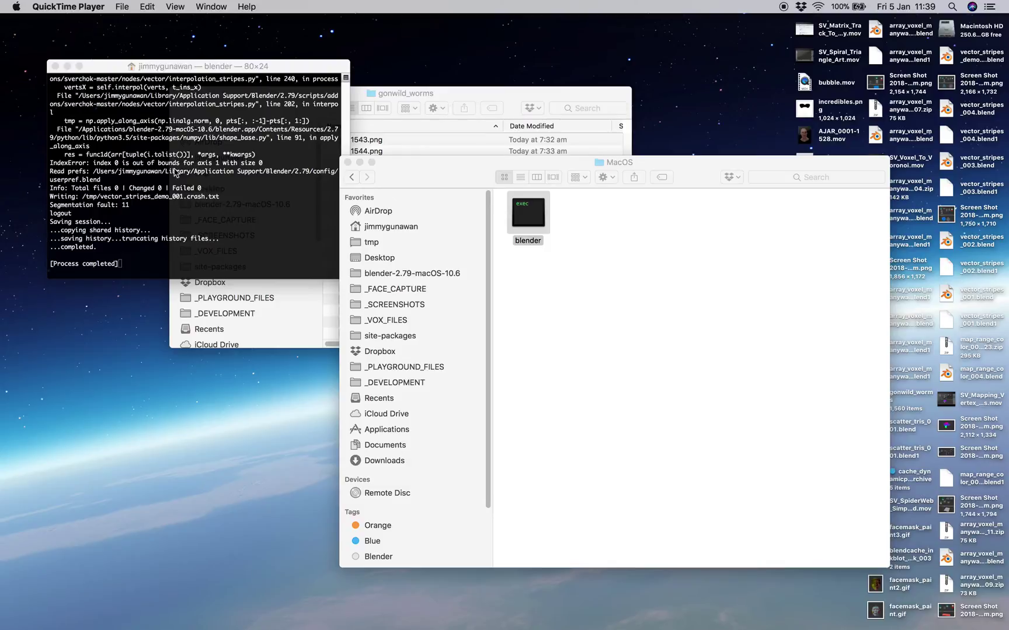
- Close the terminal window, restart Blender and reopen the recent file vector_stripes_demo_001.blend
click(55, 67)
double_click(530, 216)
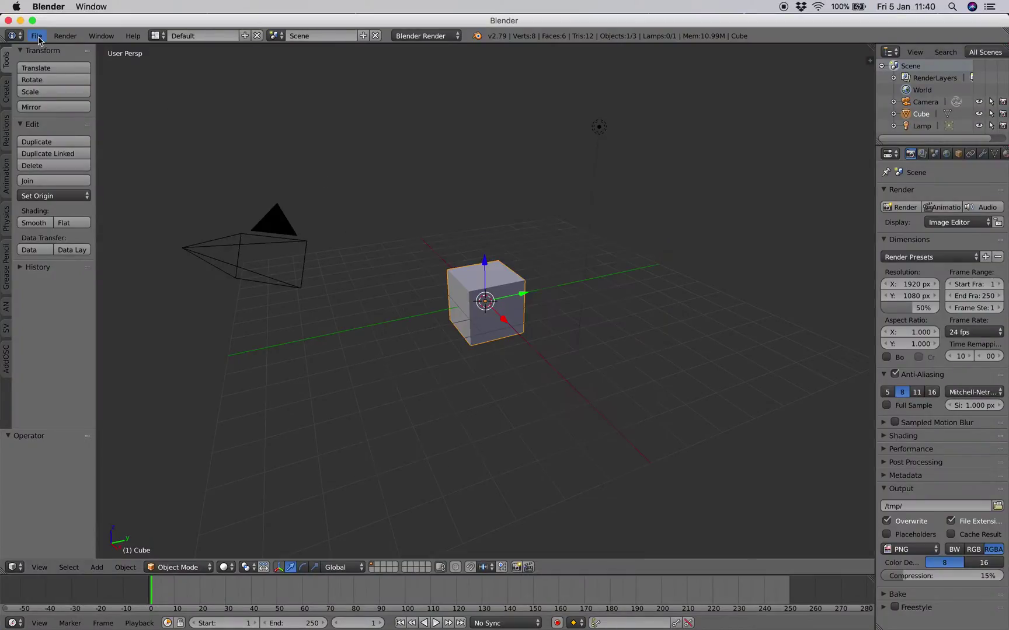
click(36, 36)
mouse_move(74, 72)
click(181, 72)
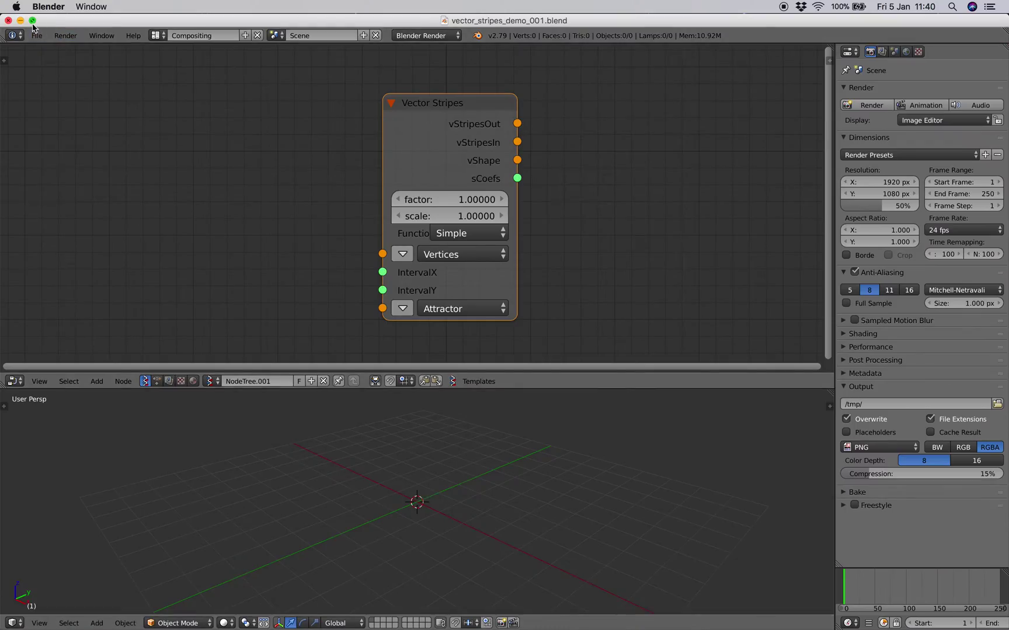
middle_drag(353, 198, 321, 197)
scroll(320, 198, down, 1)
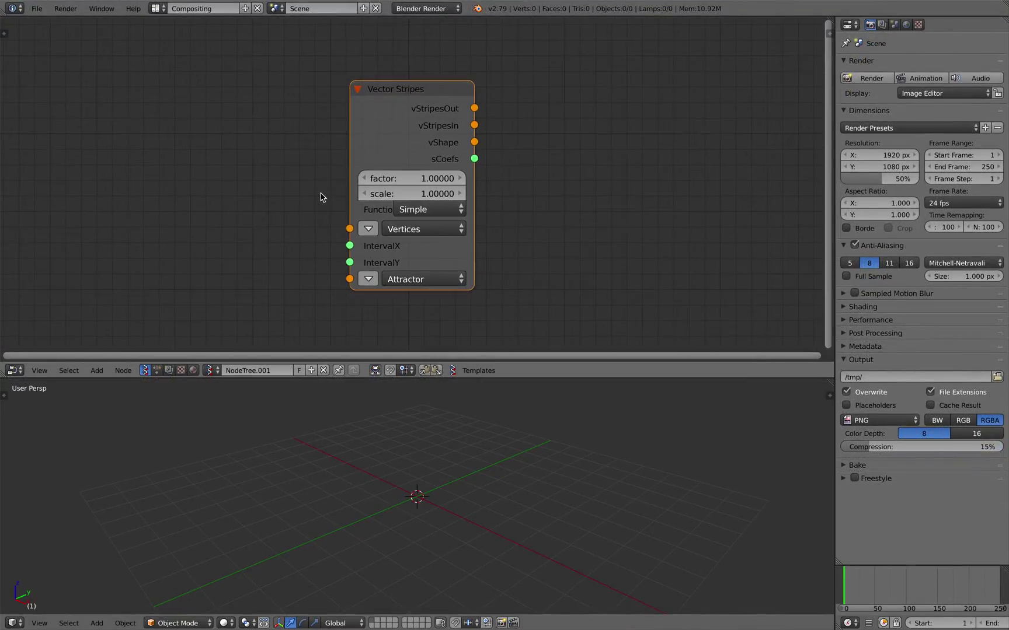
- Add a Sphere generator node ahead of the Vector Stripes node
drag(367, 135, 360, 133)
key(space)
text(sph)
key(Return)
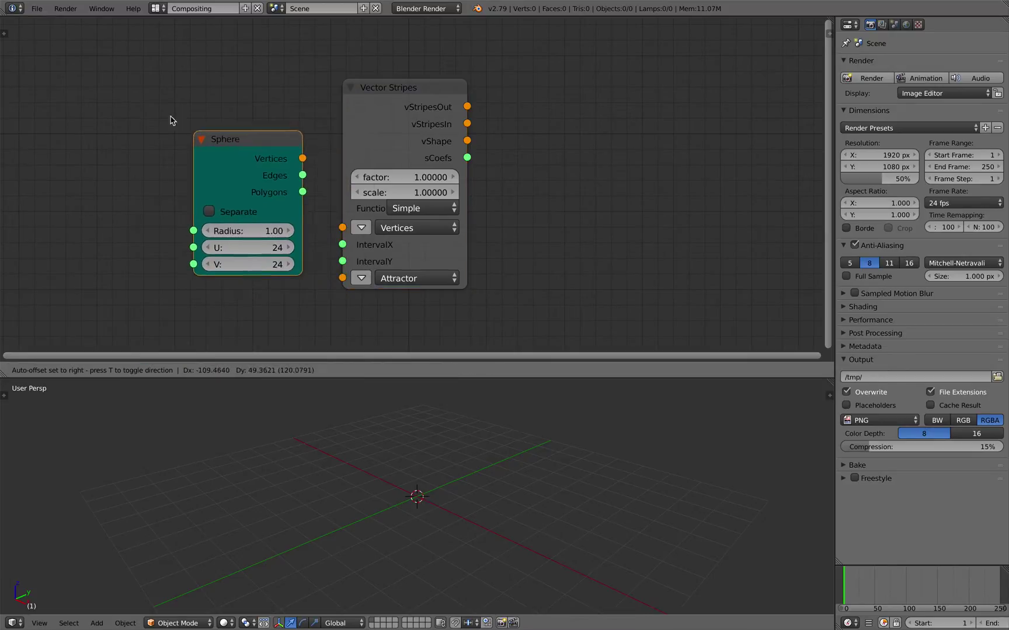
click(105, 75)
- Add a Cylinder generator node and place it below the Sphere node
scroll(231, 190, down, 2)
key(space)
text(cyl)
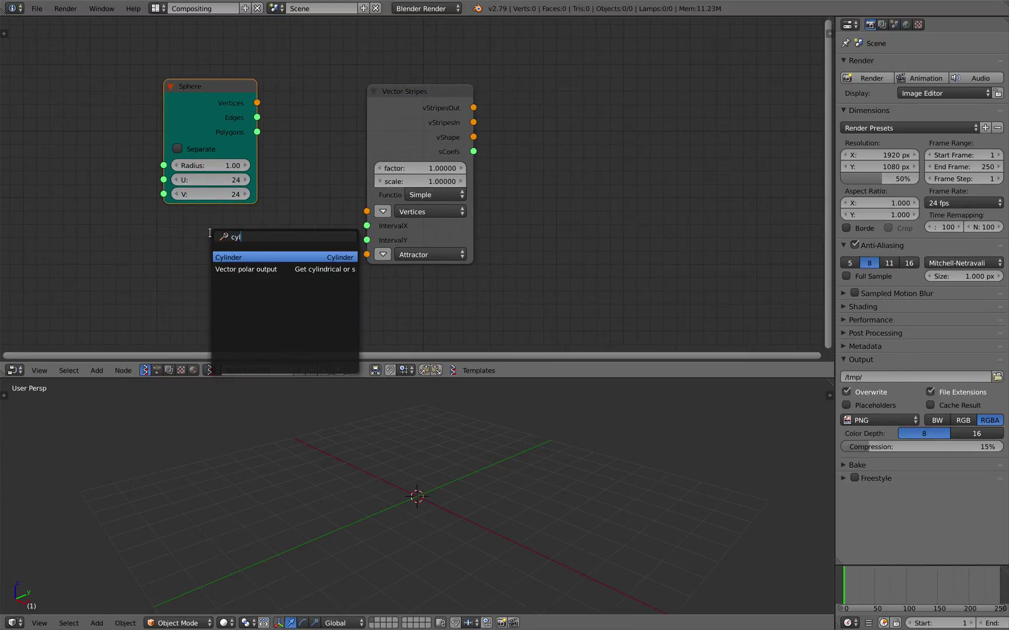
key(Return)
click(202, 202)
drag(211, 130, 170, 97)
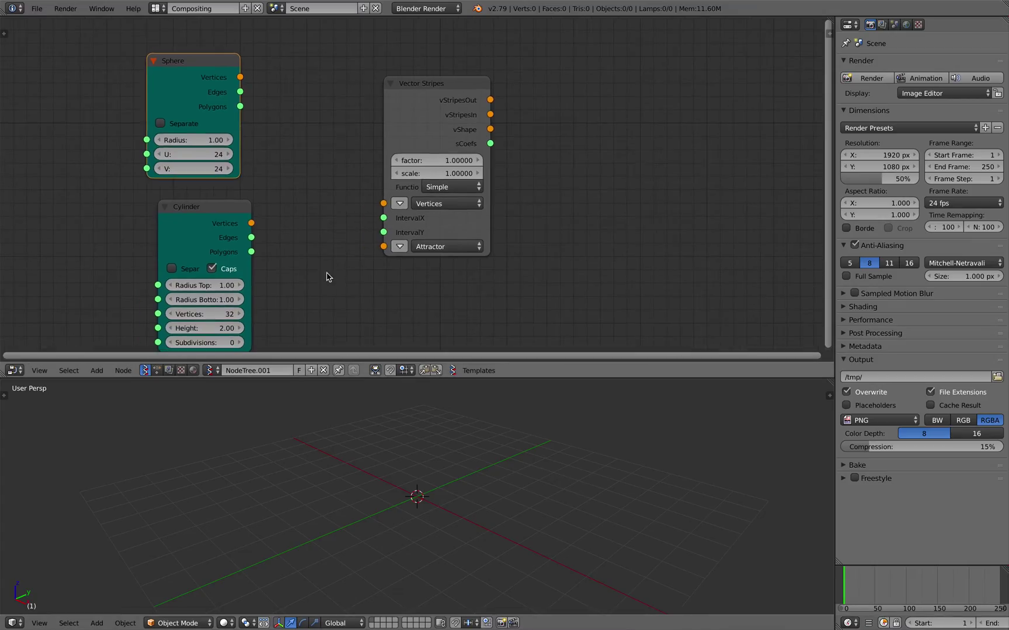
click(216, 214)
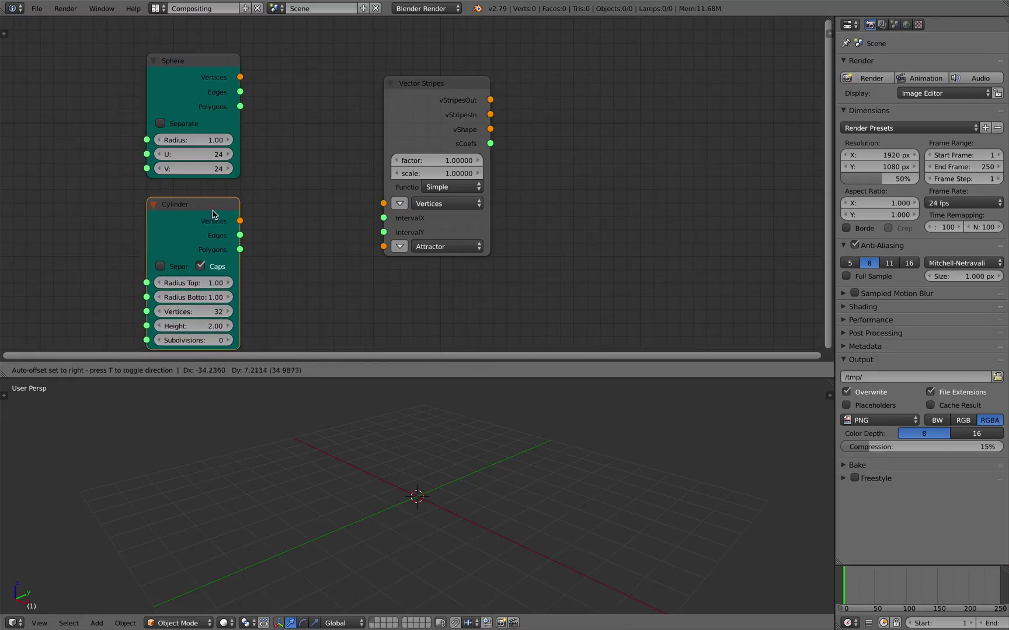
- Connect the Sphere's Vertices output to the Vertices input of the Vector Stripes node
click(427, 99)
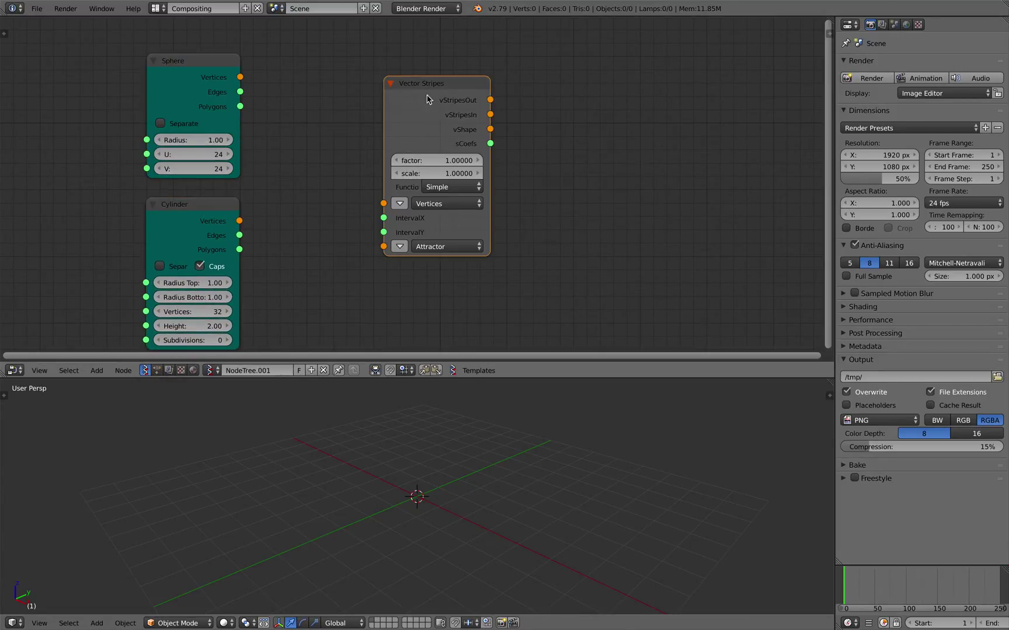
mouse_move(437, 130)
middle_down()
mouse_move(448, 131)
mouse_move(439, 119)
middle_up()
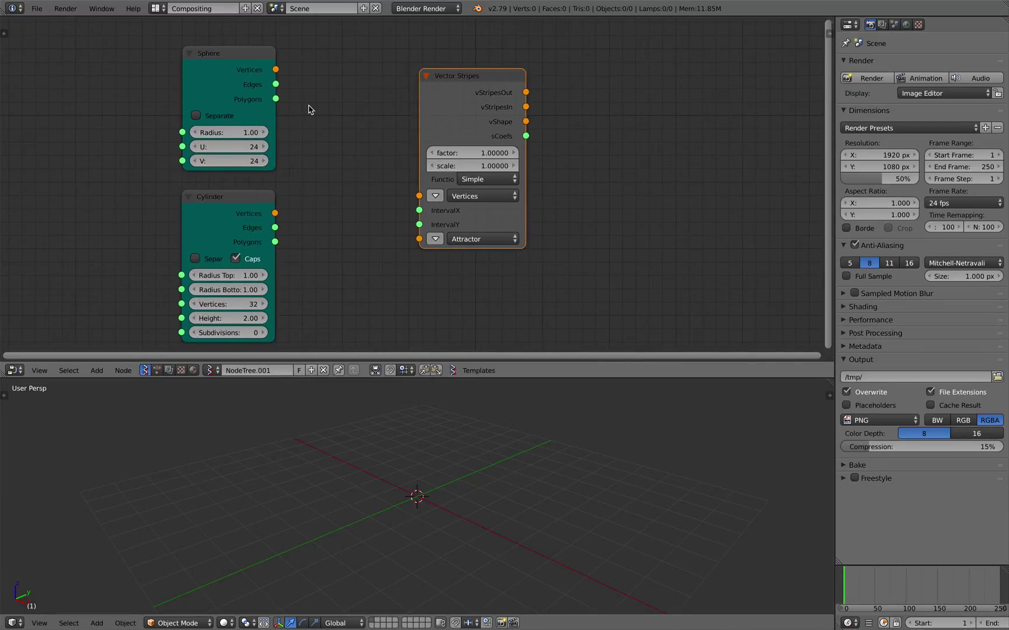
drag(216, 78, 419, 195)
drag(455, 110, 426, 111)
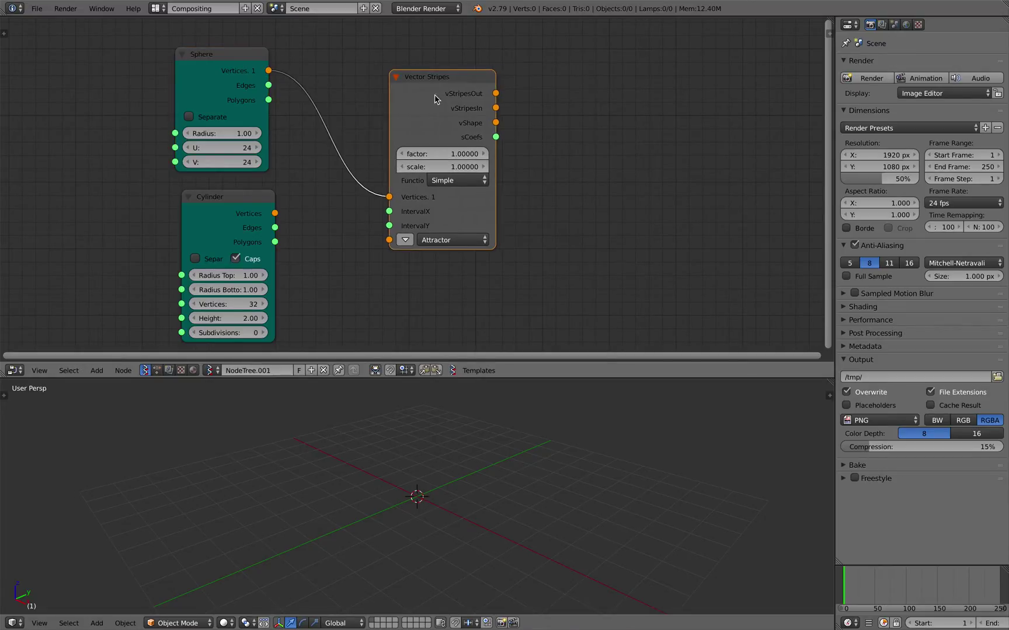
- Add a Viewer Draw node after Vector Stripes and connect vStripesOut to its vertices input
right_click(436, 86)
click(438, 81)
drag(539, 78, 590, 77)
drag(496, 94, 555, 164)
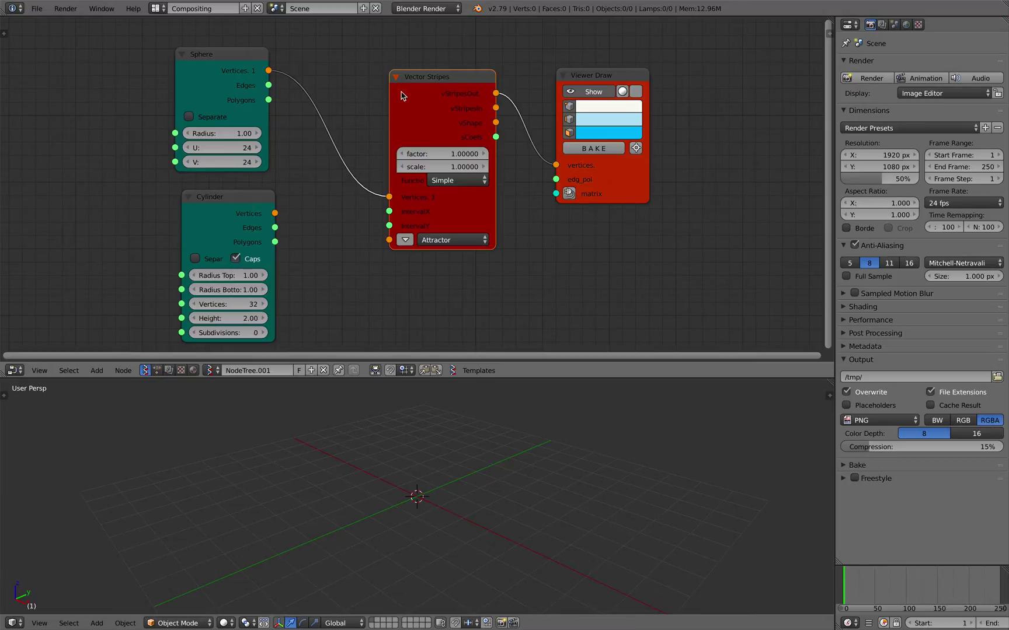
- Try the Separate option on the Sphere and Cylinder nodes, switching it back off on both
click(207, 118)
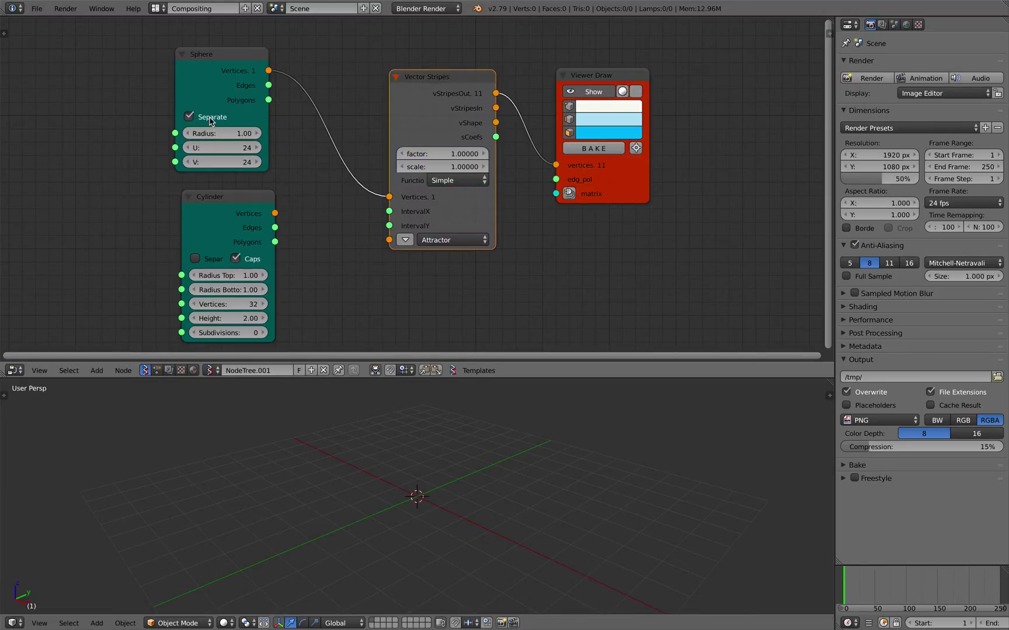
click(208, 119)
click(209, 118)
click(208, 118)
click(212, 259)
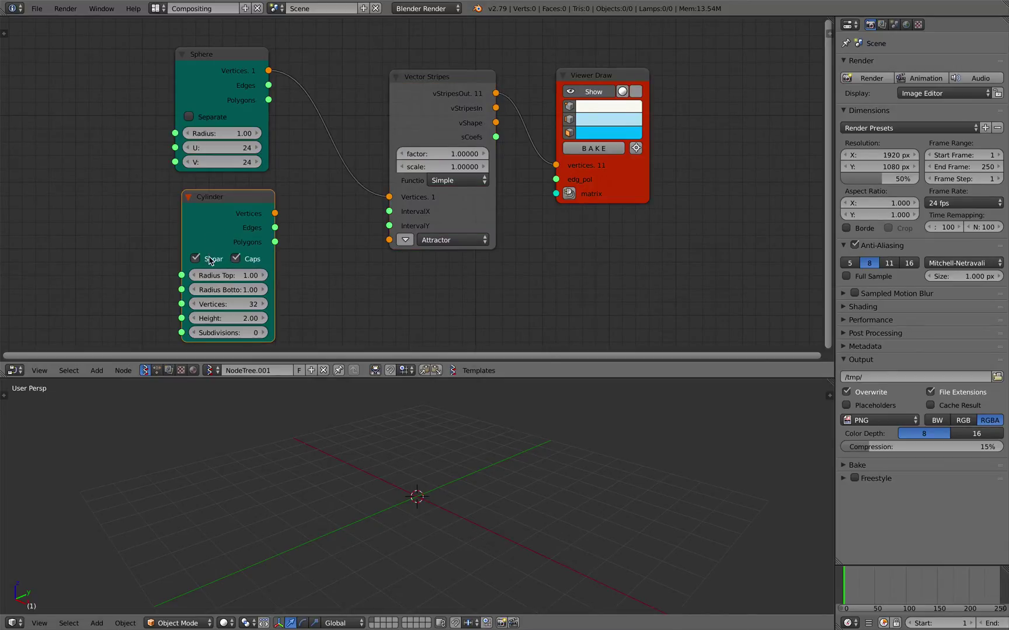
click(209, 258)
- Spread the nodes apart to leave free space between the Sphere and Cylinder generators and the Vector Stripes node
drag(248, 219, 205, 216)
drag(205, 98, 165, 89)
drag(194, 197, 166, 189)
drag(452, 203, 464, 202)
drag(619, 182, 663, 177)
middle_drag(526, 194, 560, 179)
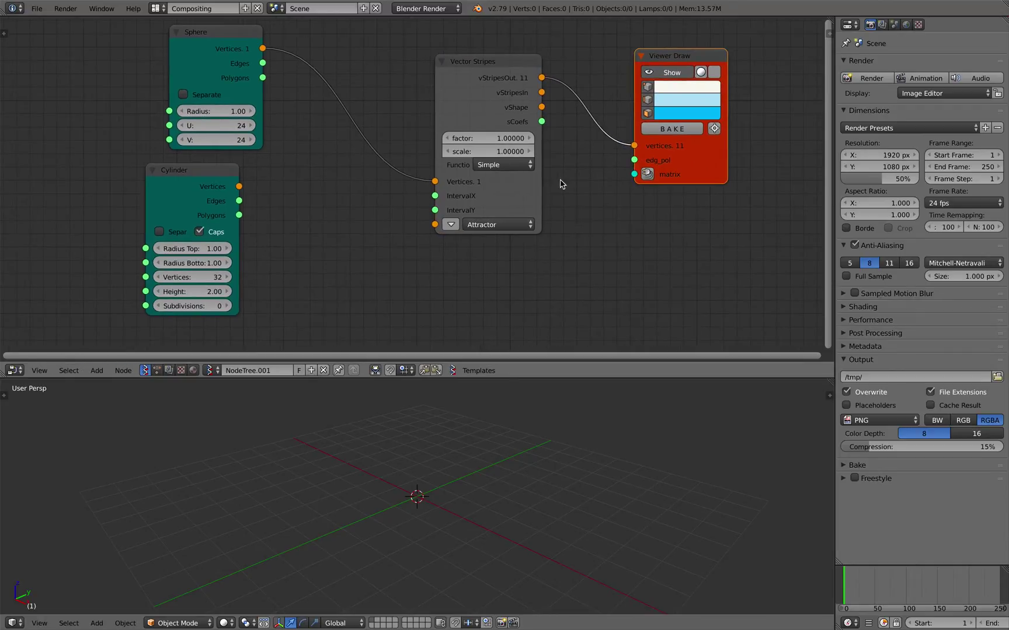
drag(183, 168, 150, 164)
drag(234, 56, 169, 51)
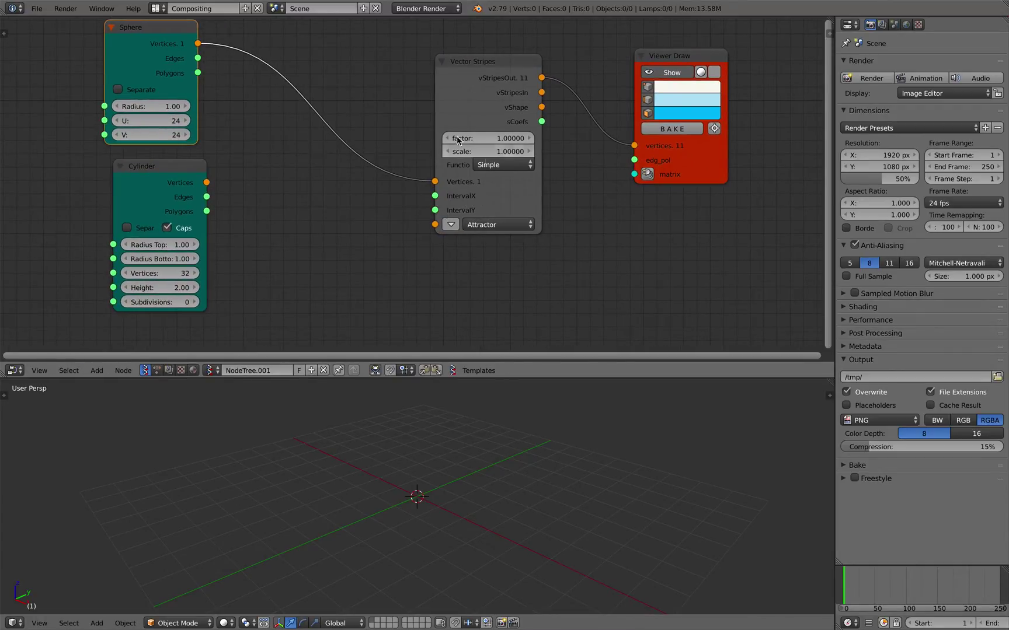
- Add a Range Float node between the generators and Vector Stripes and set it to Count mode
middle_drag(279, 194, 285, 186)
key(shift+a)
click(283, 186)
text(ranfe)
key(BackSpace)
key(BackSpace)
text(ge f)
key(Return)
click(269, 173)
click(316, 209)
- Duplicate the Range Float node and place the copy below the original
drag(314, 178, 293, 163)
key(shift+d)
click(304, 268)
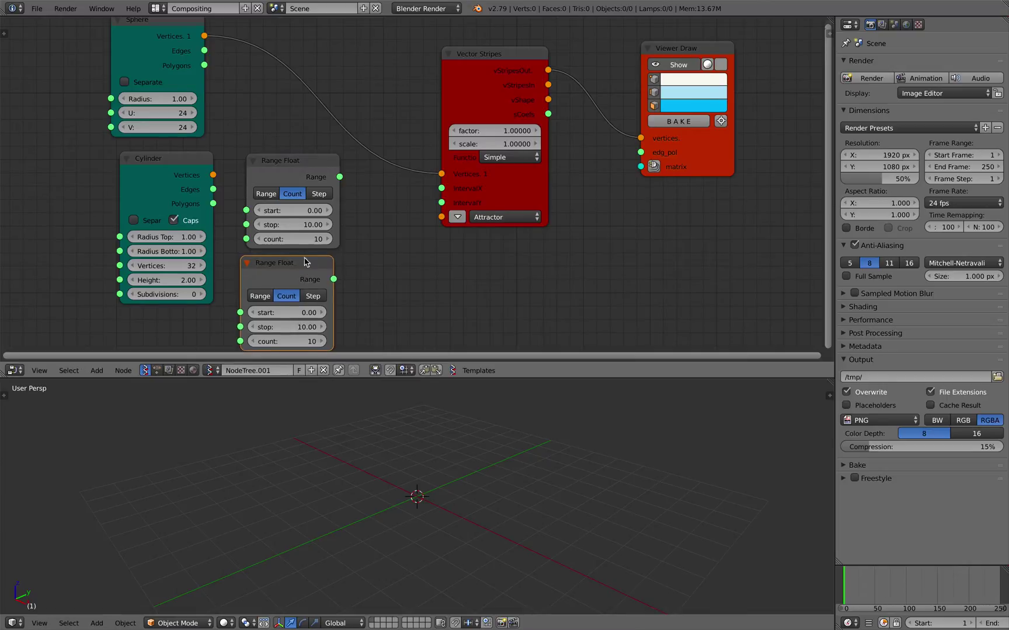
middle_drag(304, 267, 303, 259)
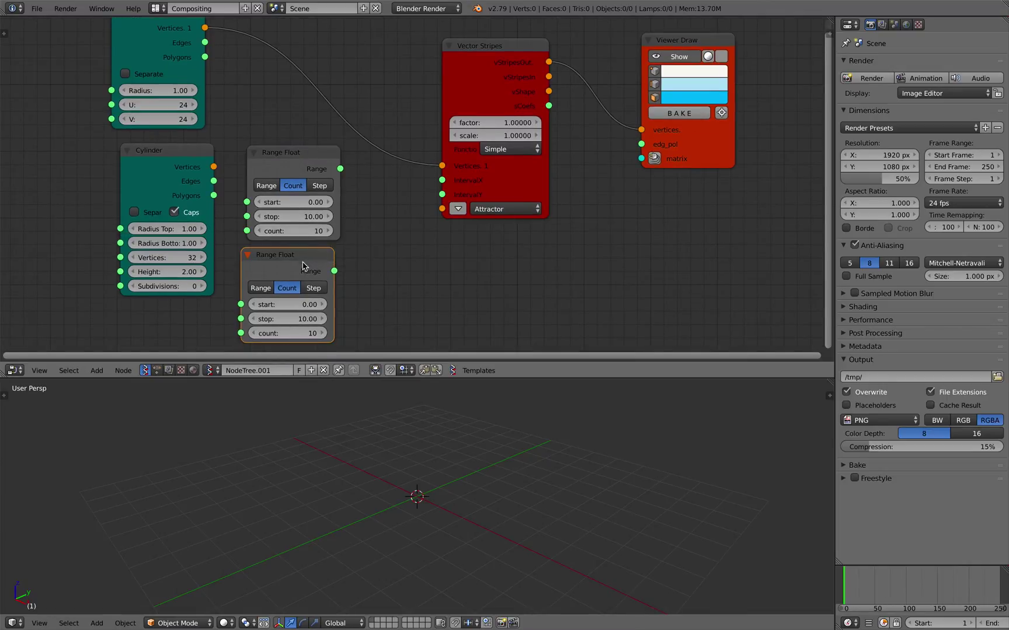
- Set the stop value of both Range Float nodes to 1
click(309, 216)
text(1)
key(Return)
click(297, 318)
text(1)
key(Return)
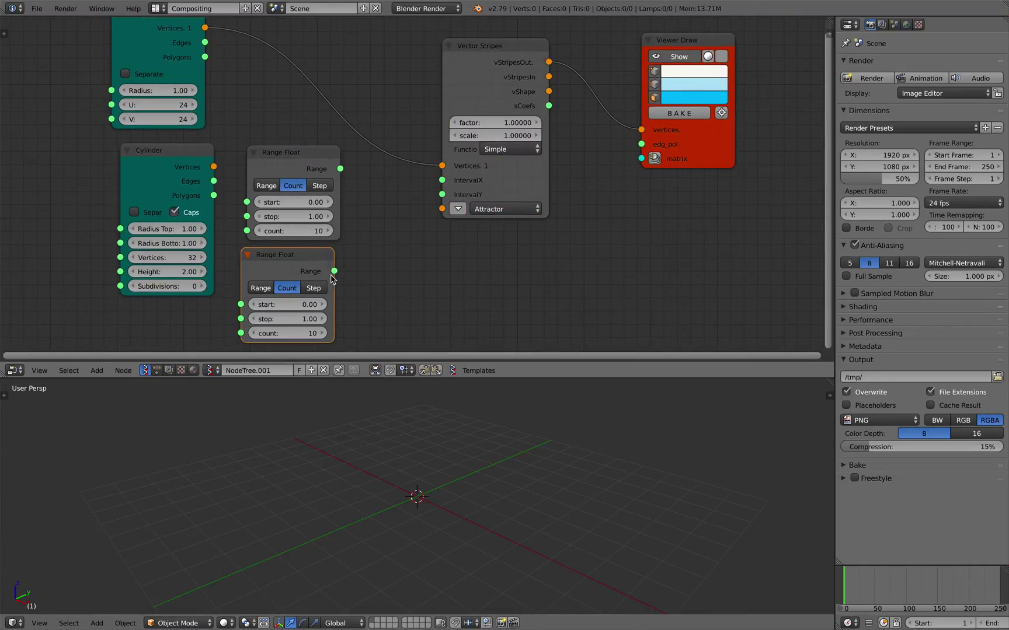
- Connect the upper Range Float to IntervalX and the lower one to IntervalY of Vector Stripes, and save the file
drag(340, 169, 437, 179)
drag(334, 271, 442, 194)
key(ctrl+s)
click(424, 185)
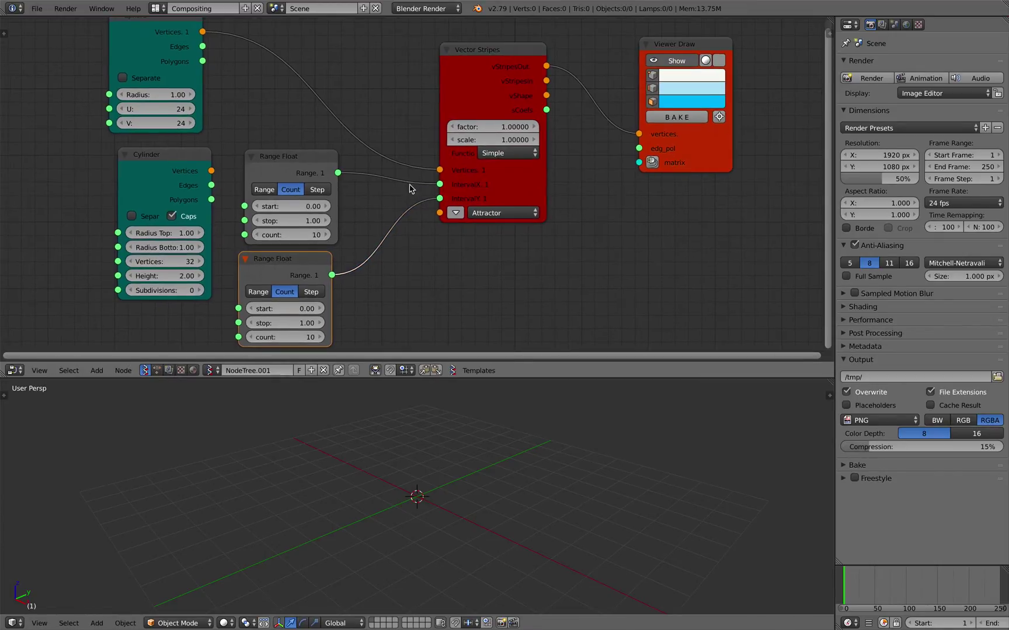
- Enable Separate on the Sphere node and move the Viewer Draw node farther from Vector Stripes
click(139, 76)
middle_drag(204, 107, 172, 138)
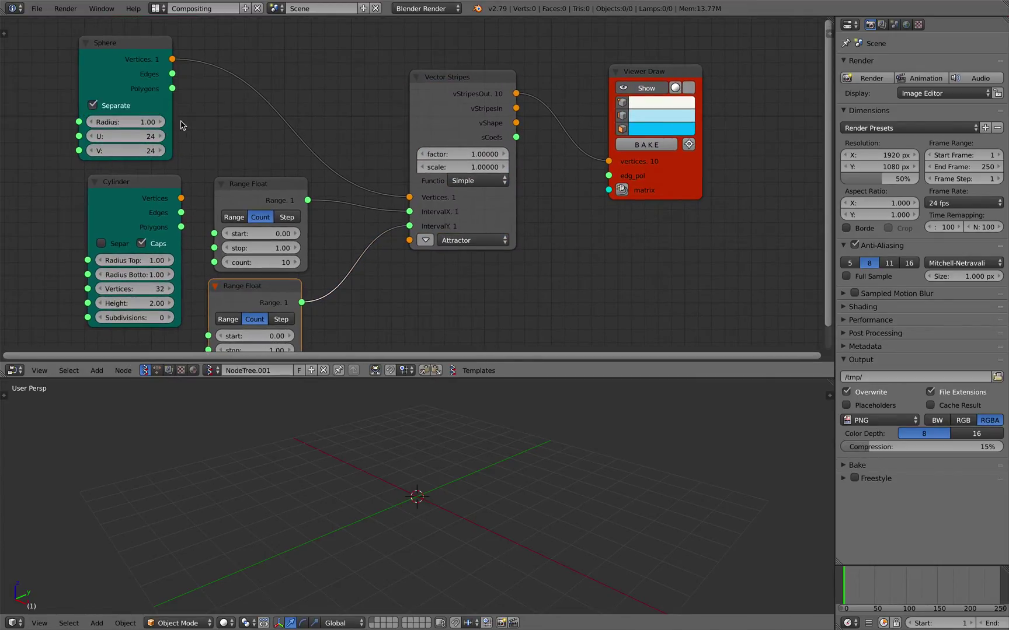
drag(647, 164, 691, 173)
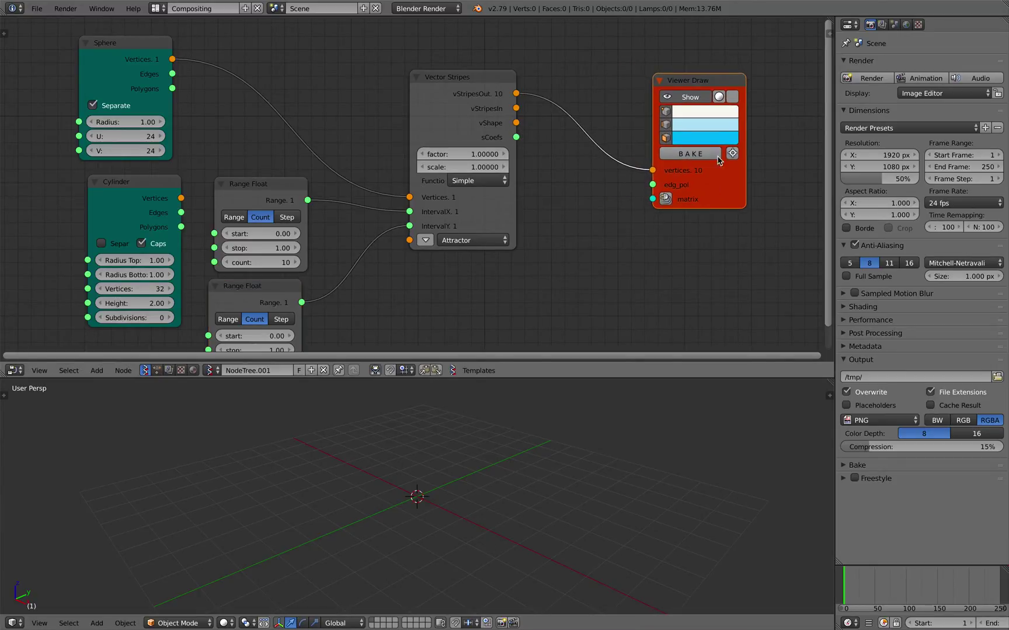
middle_drag(475, 94, 423, 88)
drag(684, 177, 728, 188)
- Insert a UV Connection node between Vector Stripes and Viewer Draw and connect its data output to edg_pol
key(shift+a)
click(576, 176)
text(uv)
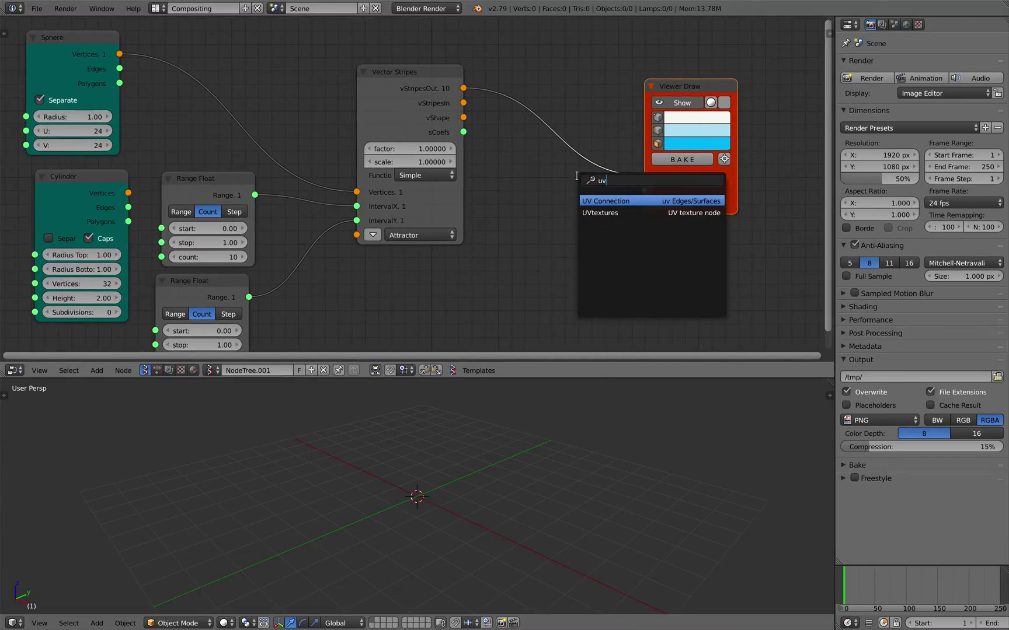
click(596, 200)
click(543, 129)
drag(617, 145, 670, 190)
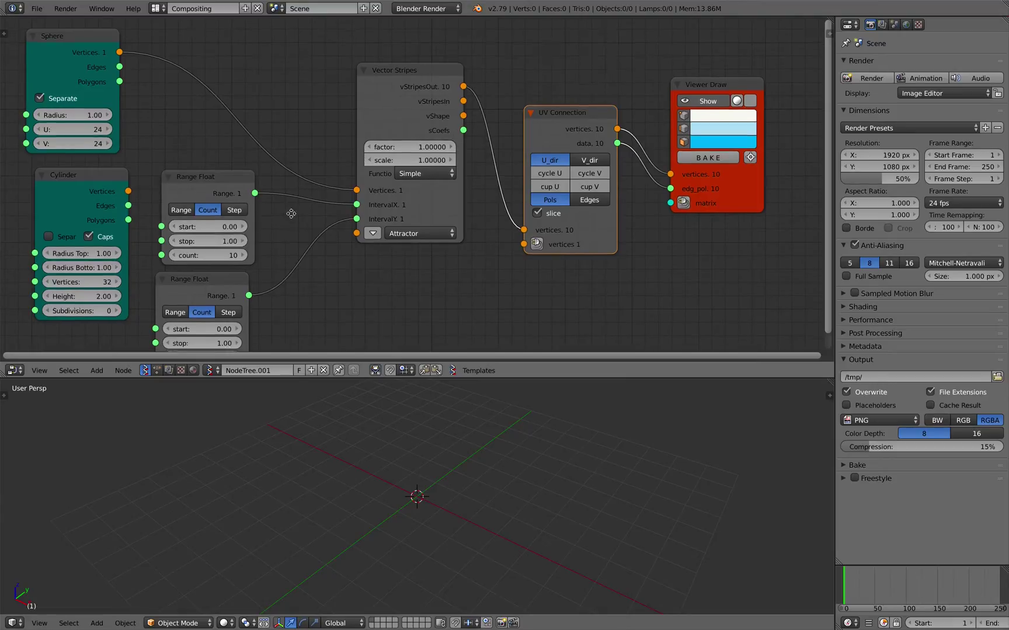
- Set the upper Range Float's count to 12 and the Sphere's radius to 2.80
middle_drag(302, 207, 315, 190)
drag(221, 237, 190, 238)
drag(93, 98, 174, 97)
scroll(158, 120, down, 2)
middle_drag(181, 71, 184, 82)
drag(146, 59, 135, 54)
middle_drag(146, 71, 191, 105)
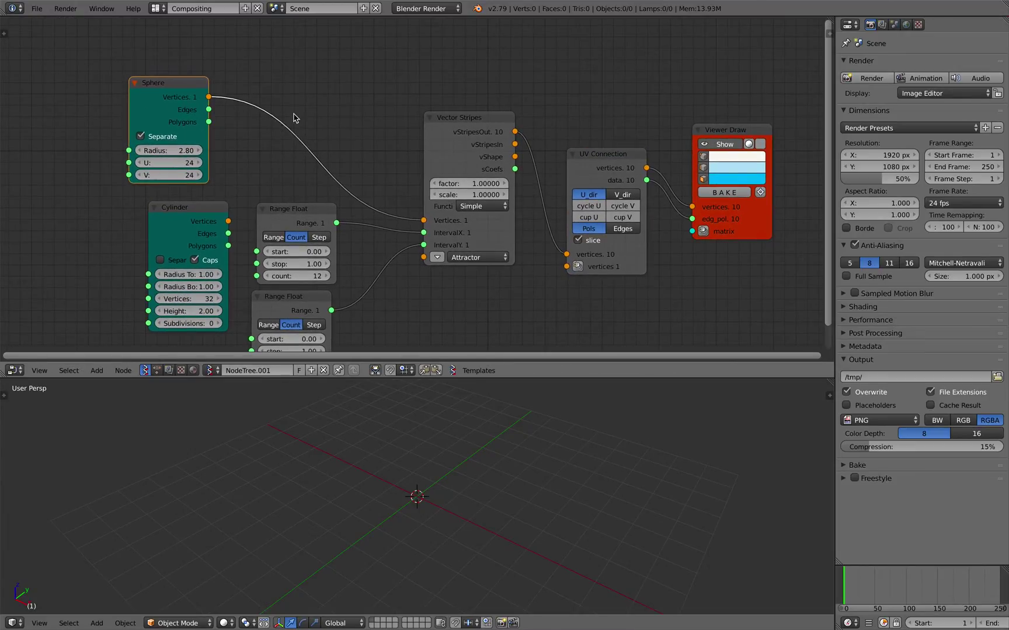
key(alt+space)
text(list i)
key(BackSpace)
text(s)
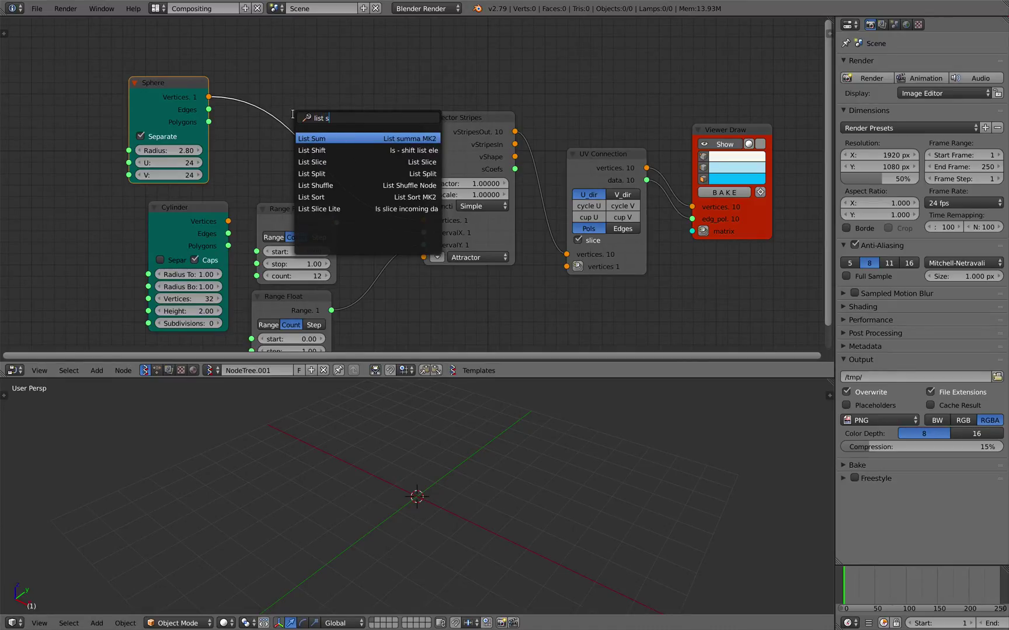
key(BackSpace)
key(BackSpace)
key(Escape)
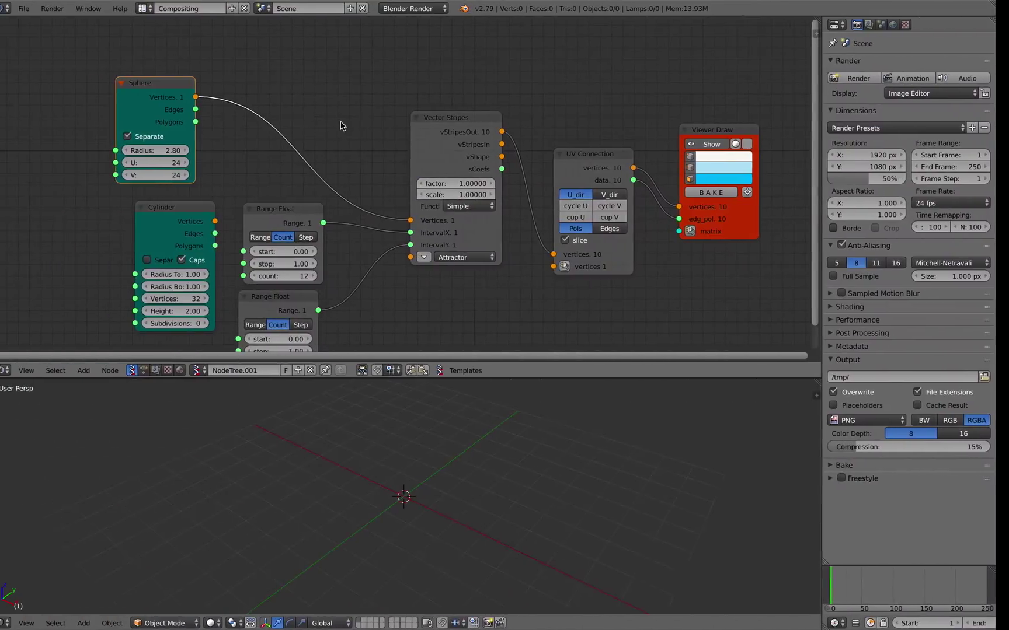
- Insert a List First & Last node on the link between the Sphere's vertices and Vector Stripes
key(alt+space)
text(list f)
key(Down)
key(Return)
click(297, 94)
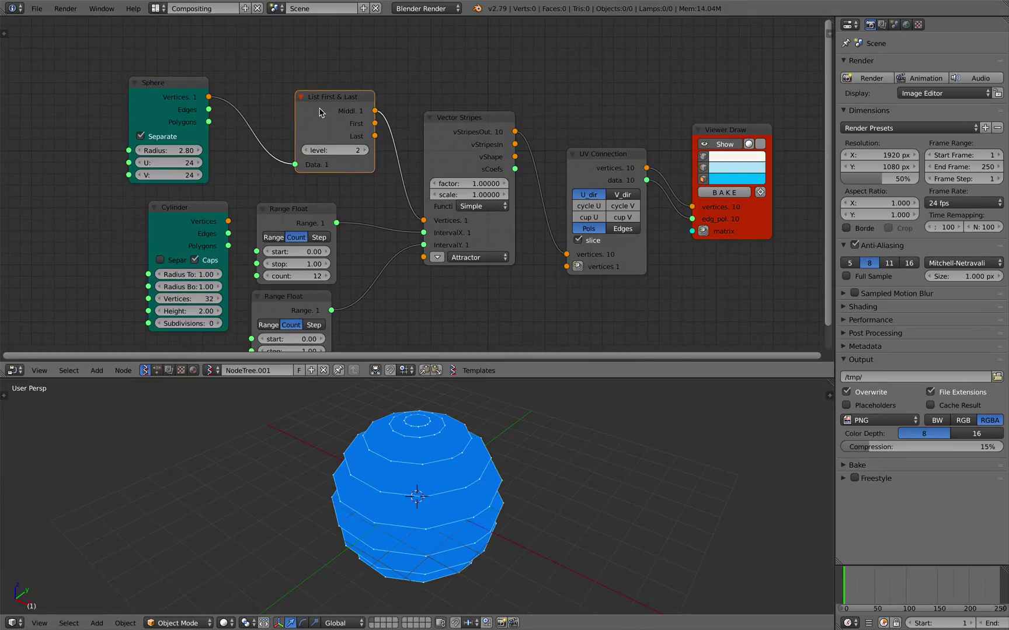
- Try the First output of List First & Last as the Vector Stripes vertices, restore the Middl output, and save the file
middle_drag(558, 521, 619, 443)
drag(375, 123, 424, 222)
drag(375, 124, 423, 220)
middle_drag(498, 409, 453, 434)
drag(375, 110, 423, 220)
key(ctrl+s)
- Connect the Cylinder's vertices to List First & Last with Caps disabled, and widen and space out the surrounding nodes
click(313, 107)
drag(167, 89, 157, 69)
drag(182, 213, 277, 165)
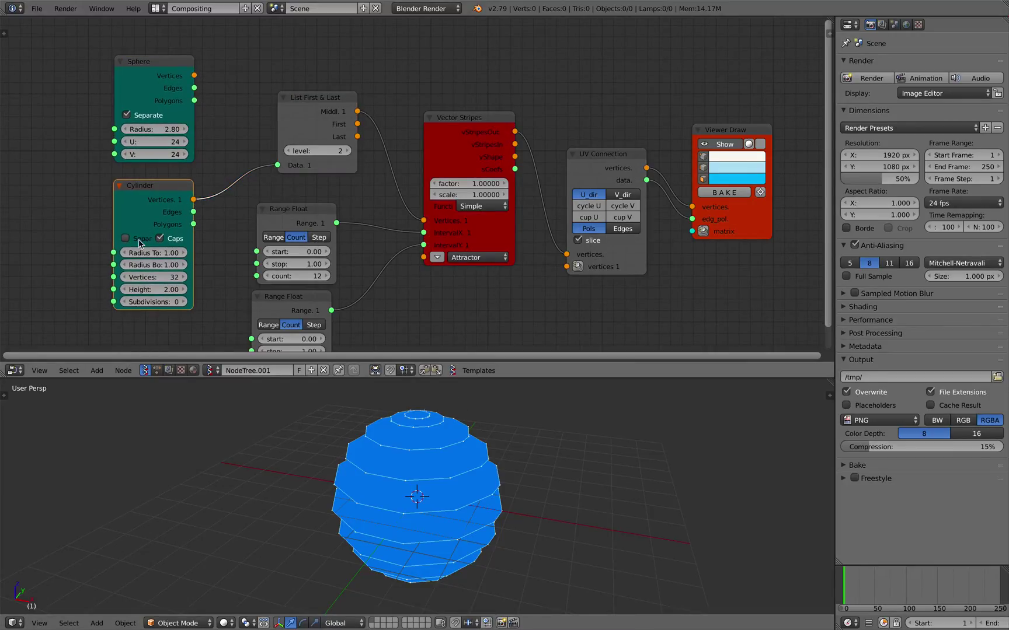
drag(113, 219, 85, 218)
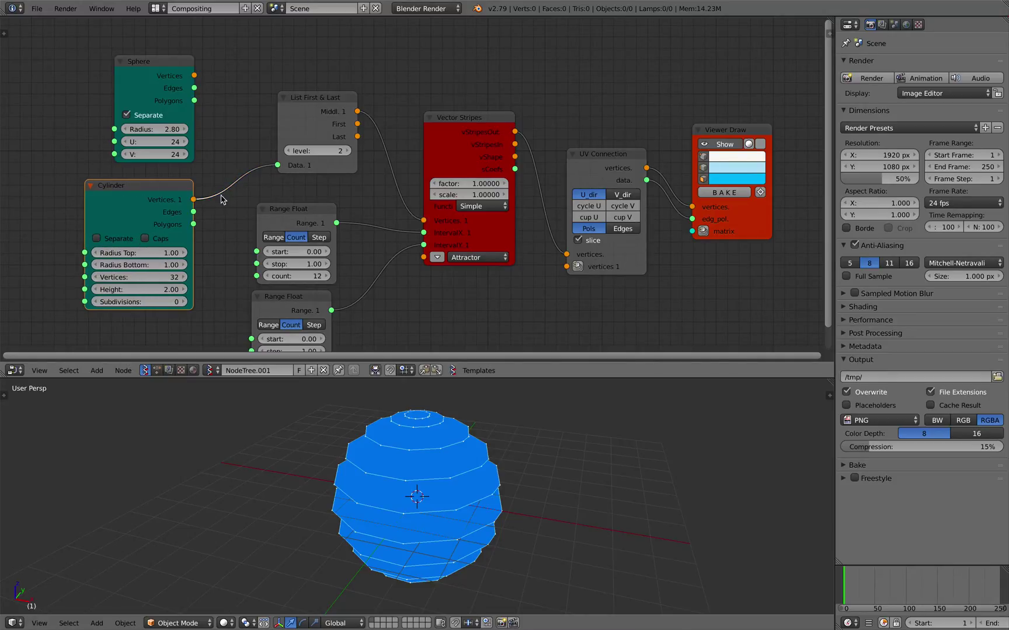
drag(149, 76, 114, 76)
drag(333, 104, 313, 104)
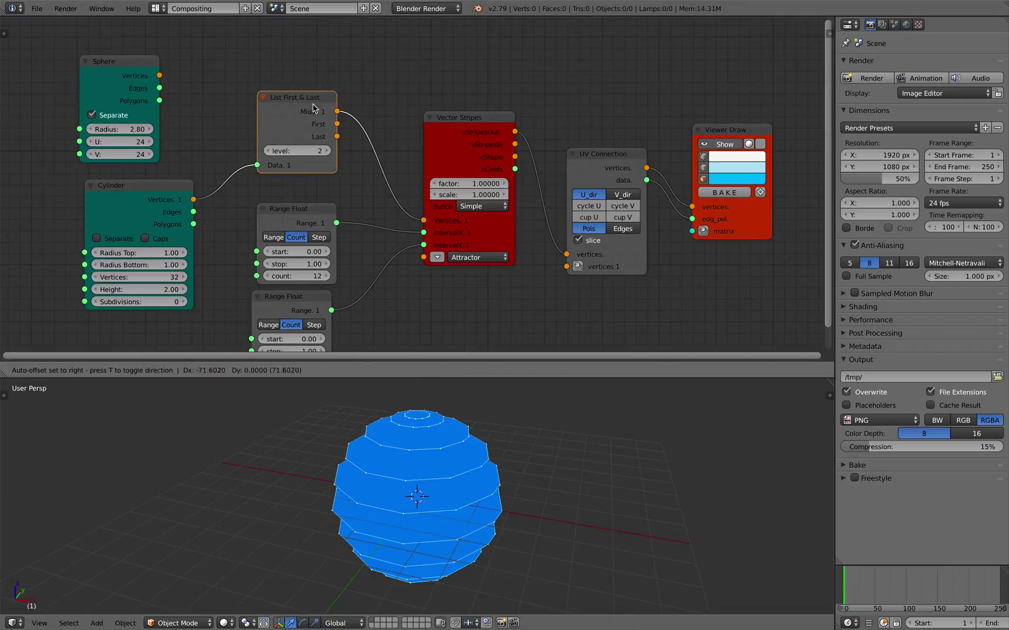
- Try the Last output of List First & Last as the vertices source for Vector Stripes
drag(421, 218, 408, 214)
drag(337, 111, 424, 220)
middle_drag(367, 188, 403, 194)
drag(372, 130, 459, 227)
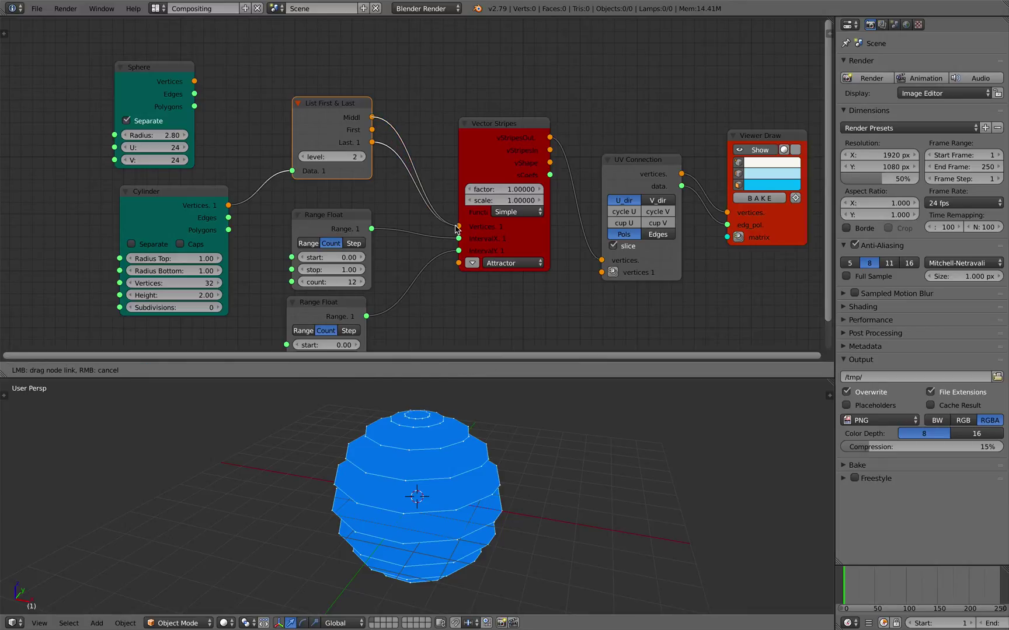
- Set the Cylinder to radius top 1.24, radius bottom 1.84, 24 vertices, height 1.76 and 29 subdivisions, and feed the Middl output to Vector Stripes
click(865, 587)
drag(883, 582, 868, 583)
scroll(219, 246, down, 2)
drag(216, 248, 257, 291)
drag(378, 127, 453, 222)
middle_drag(356, 255, 390, 196)
- Add an Integer node set to 17 and connect it to the count inputs of both Range Float nodes
key(alt+space)
text(int)
key(Down)
key(Down)
key(Down)
key(Down)
key(Return)
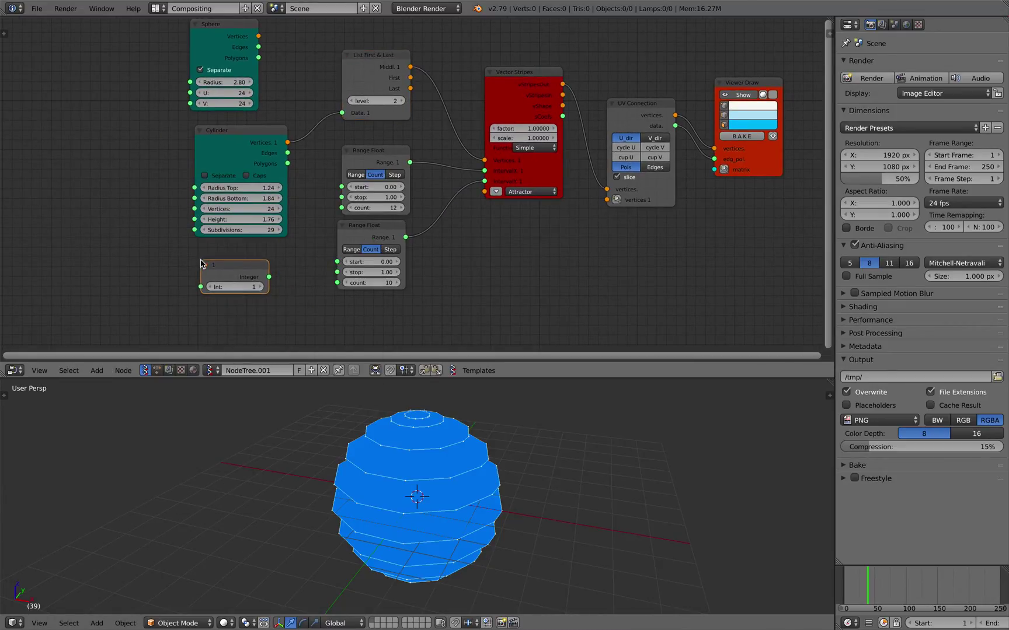
drag(269, 277, 330, 224)
drag(236, 287, 257, 286)
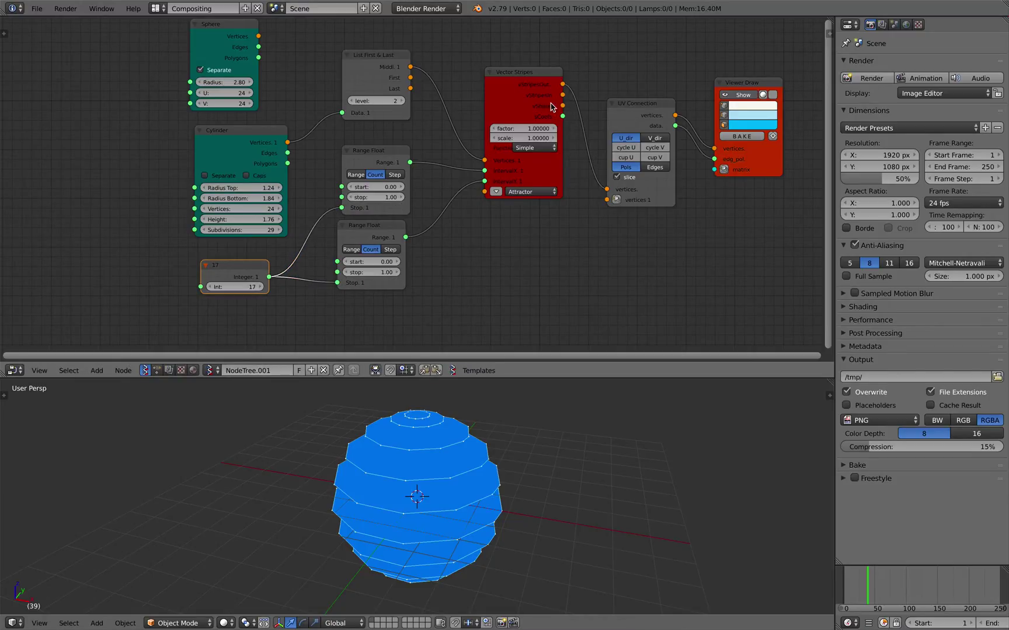
- Disable slice on UV Connection, try V_dir before returning to U_dir, and move the timeline to frame 48
drag(557, 109, 553, 128)
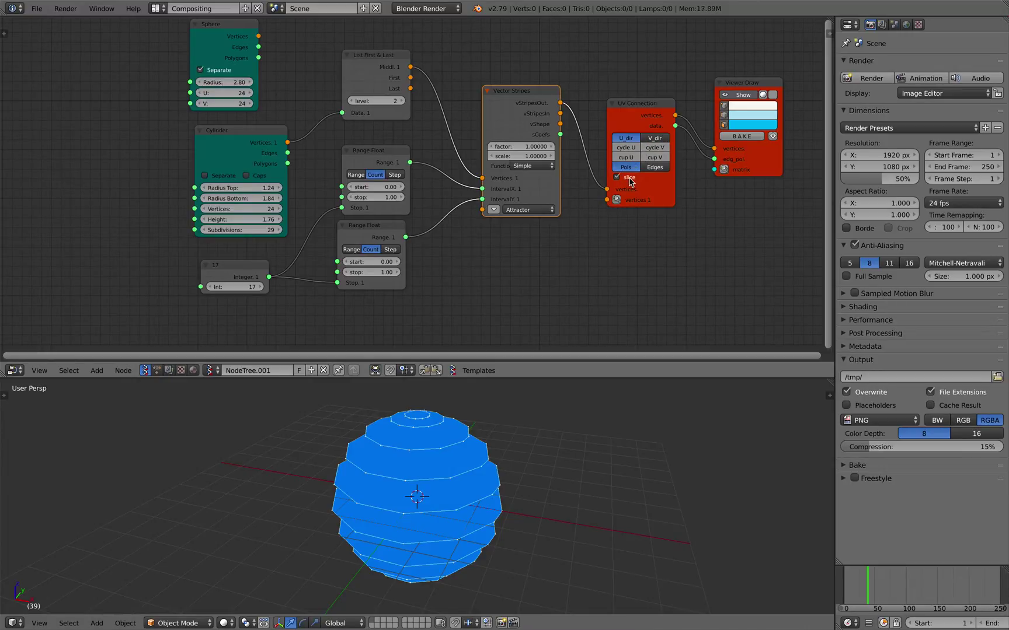
click(654, 138)
click(631, 139)
drag(543, 105, 545, 112)
middle_drag(505, 142, 496, 161)
drag(864, 568, 870, 554)
click(874, 590)
middle_drag(504, 260, 459, 257)
scroll(473, 268, up, 1)
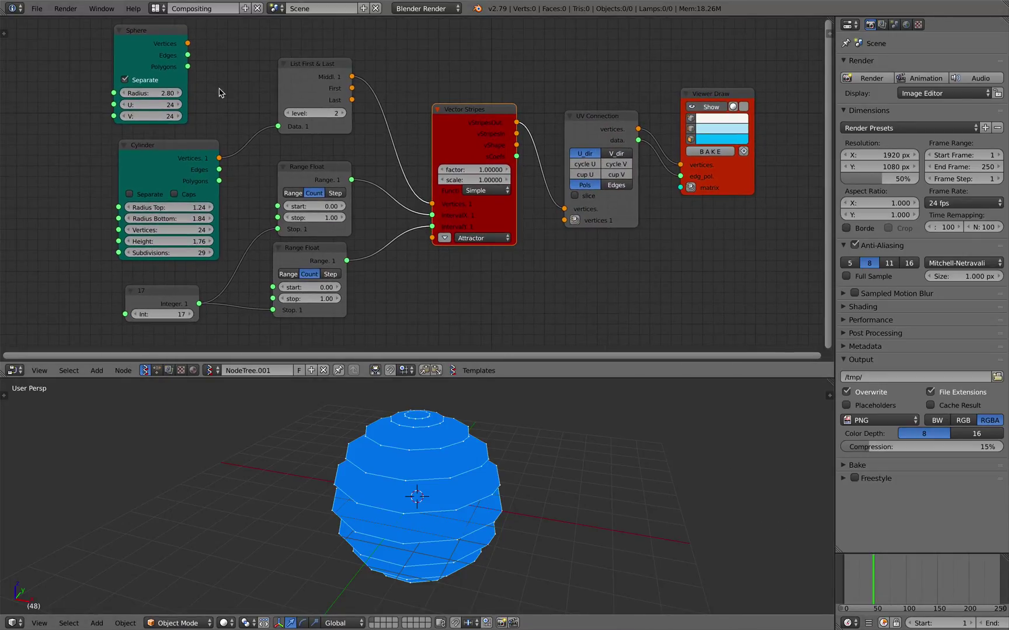
- Connect the Sphere's vertices to List First & Last in place of the Cylinder, and move the Sphere node closer
drag(188, 43, 274, 128)
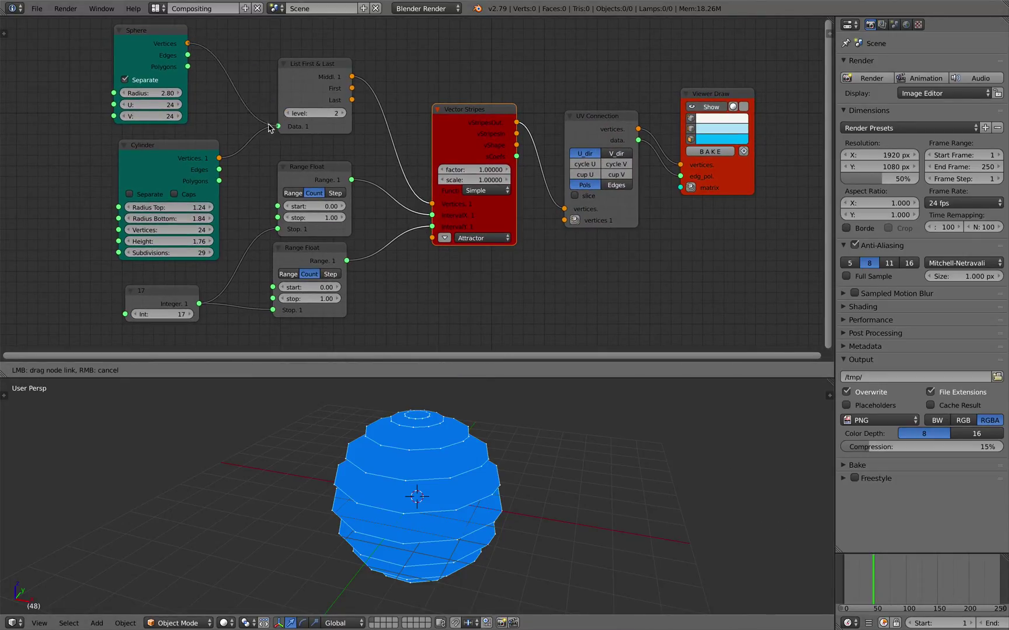
drag(160, 59, 179, 66)
middle_drag(455, 421, 531, 447)
click(543, 439)
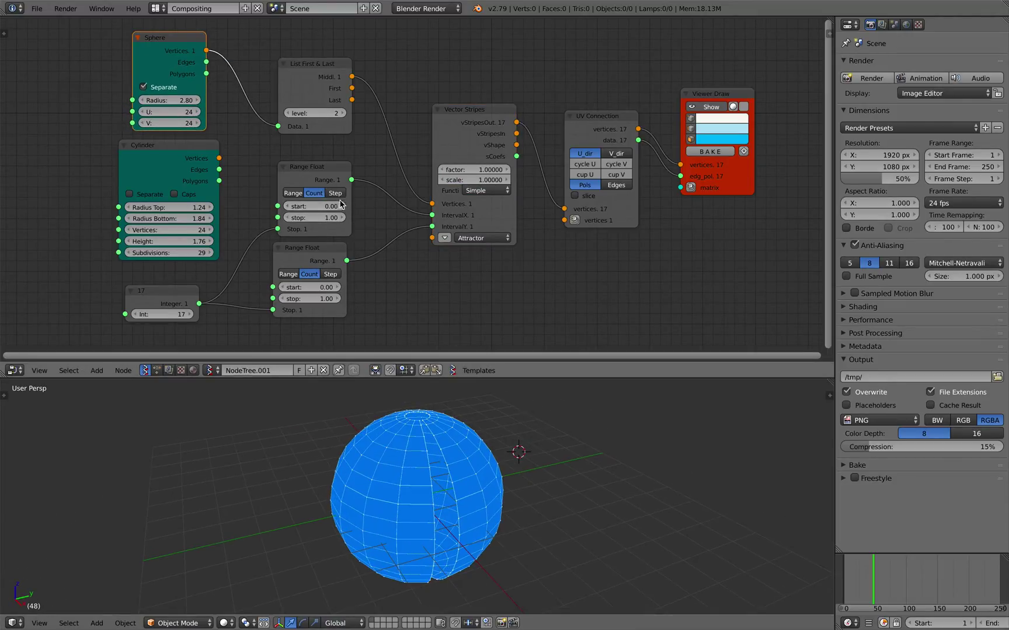
- Set the Integer node to 13 and switch UV Connection to V_dir
middle_drag(234, 246, 220, 238)
mouse_move(167, 308)
mouse_down()
mouse_move(120, 307)
mouse_move(166, 307)
mouse_move(155, 292)
mouse_up()
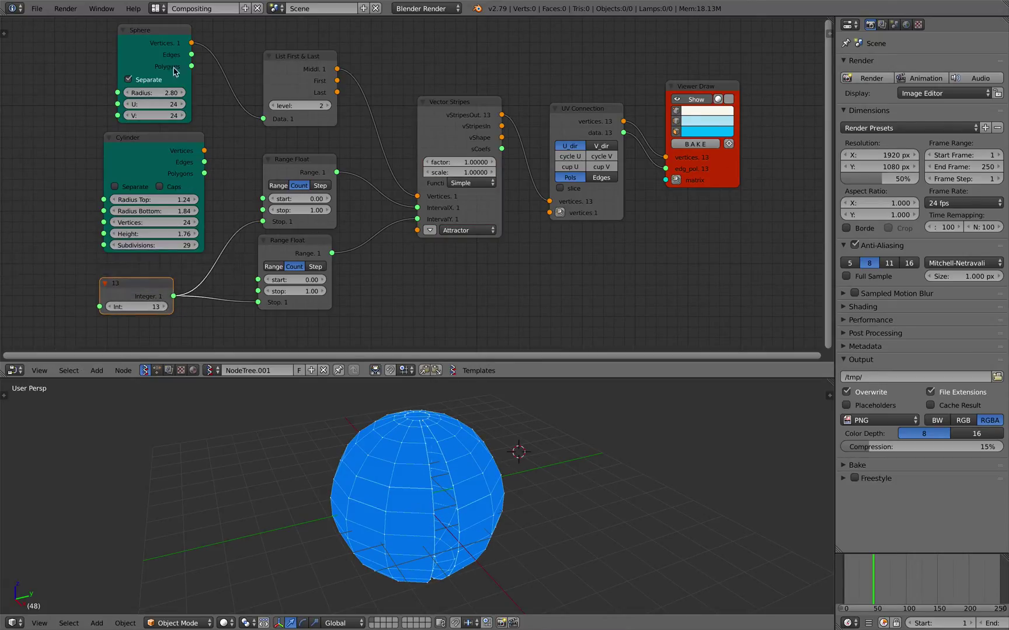
drag(304, 175, 298, 169)
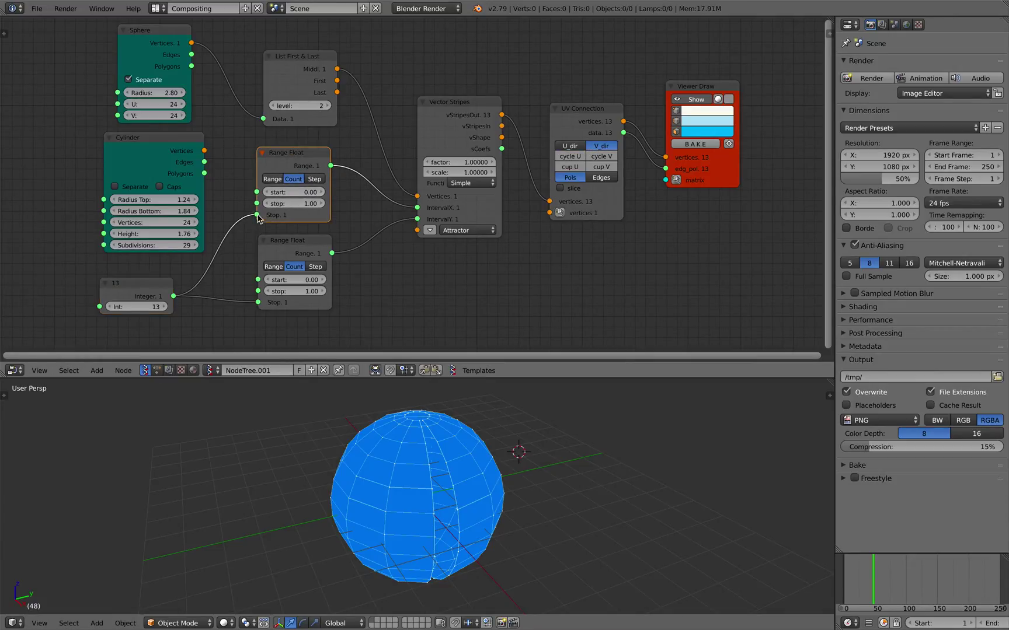
- Disconnect the Integer node from both Range Float nodes and set the upper Range Float's count to 12
drag(257, 215, 250, 240)
drag(258, 303, 311, 230)
text(12)
key(Return)
scroll(427, 219, up, 2)
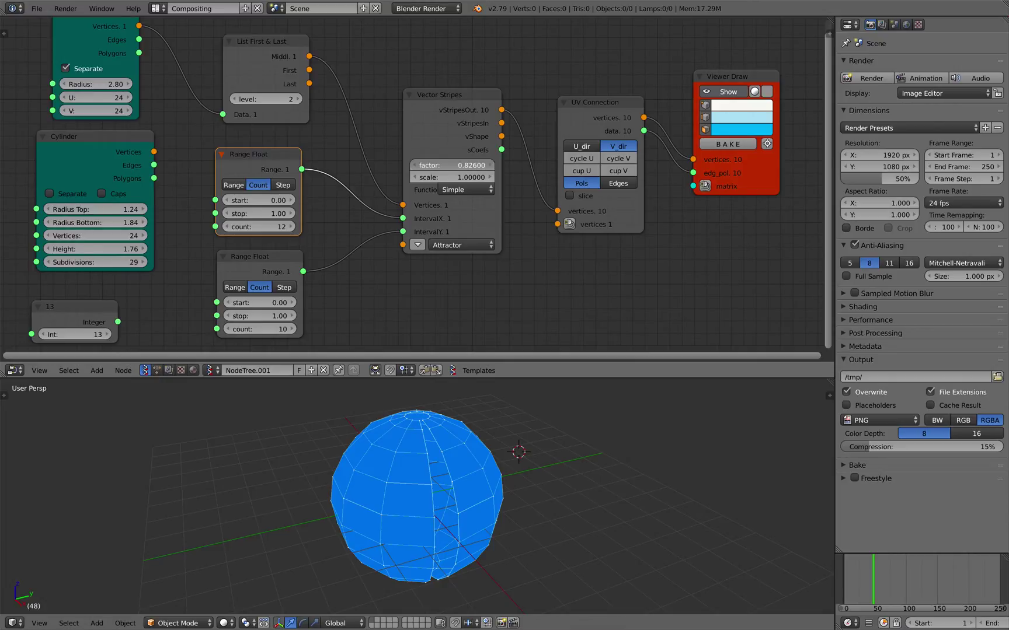
- Set the Vector Stripes factor to 0.598 and scale to 0.772, and try the slice option on UV Connection
drag(453, 166, 571, 163)
click(586, 196)
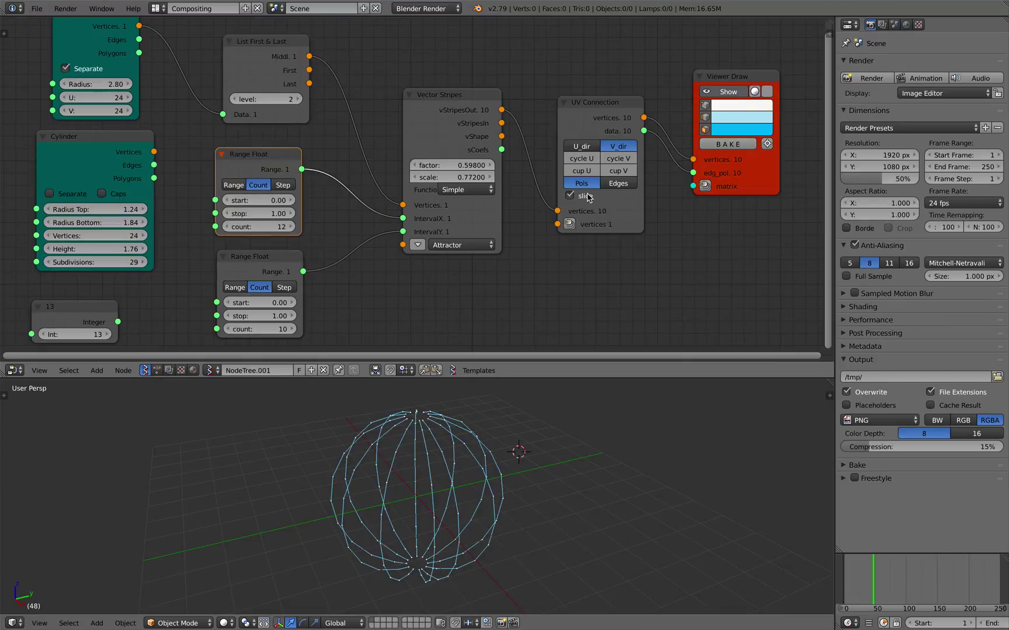
click(586, 196)
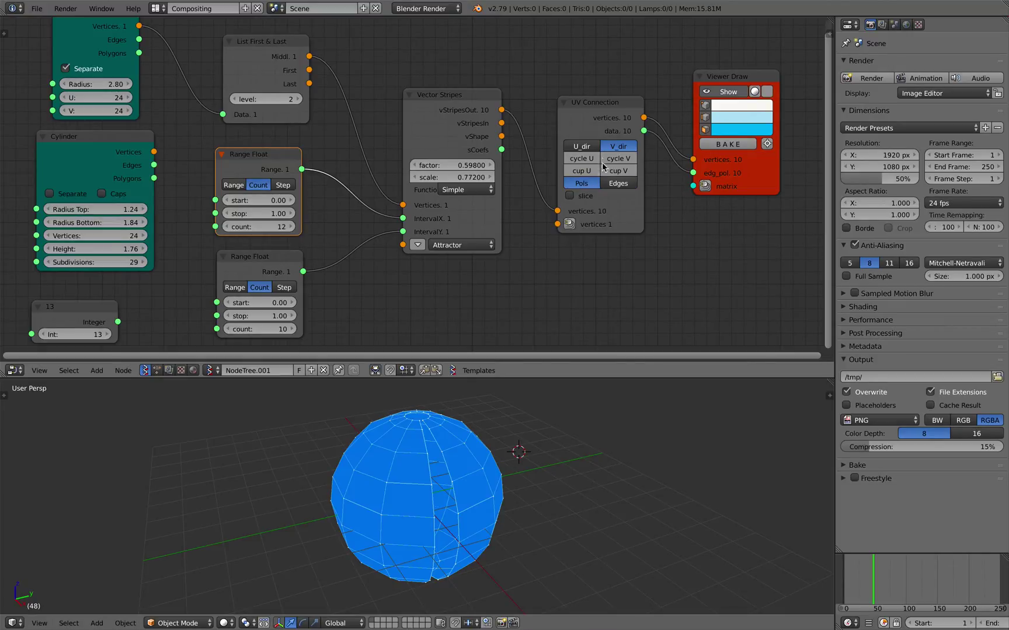
- Enable cycle V on UV Connection and save the file
click(616, 163)
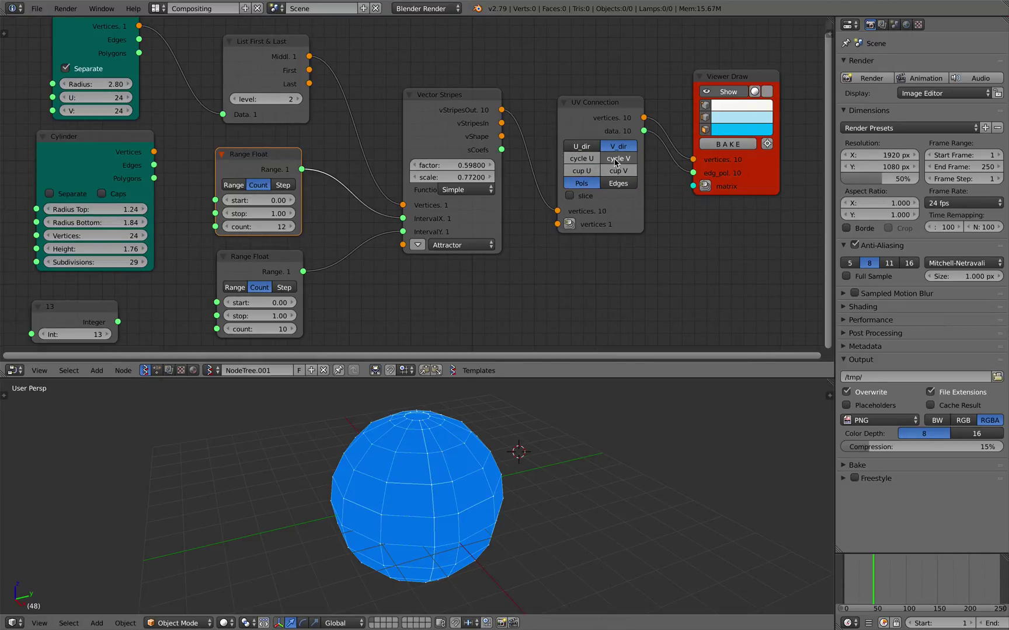
middle_drag(557, 419, 503, 464)
key(ctrl+s)
click(520, 421)
- Set the Sphere's U and V to 12 and its radius to 2.81, keeping Separate enabled
middle_drag(285, 220, 362, 262)
click(170, 120)
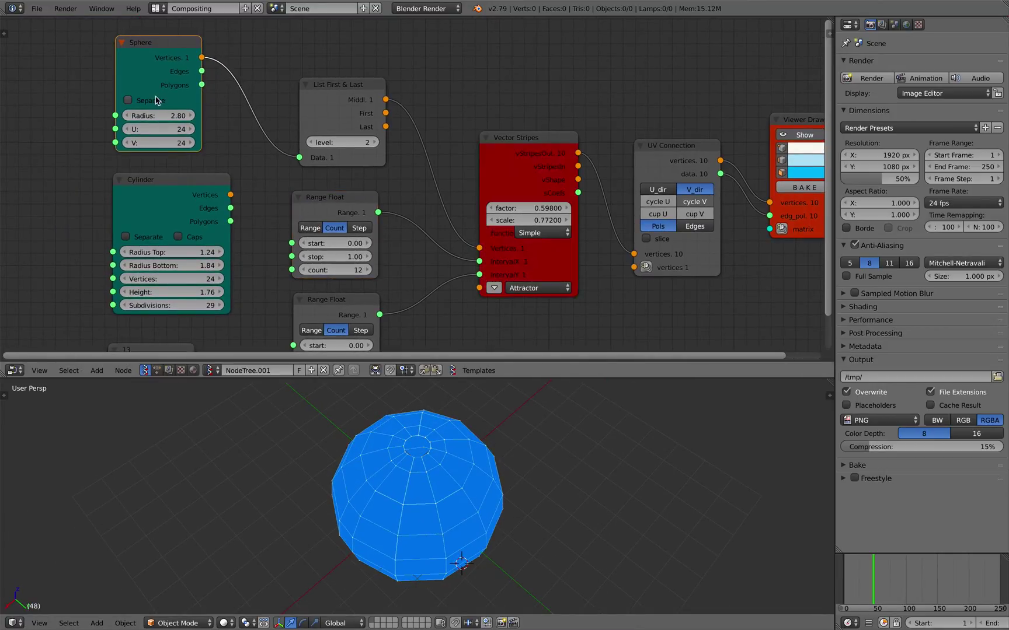
drag(170, 120, 175, 143)
text(12)
key(Return)
middle_drag(383, 439, 382, 397)
mouse_move(166, 129)
mouse_down()
mouse_move(146, 129)
mouse_move(188, 129)
mouse_move(142, 129)
mouse_move(170, 129)
mouse_move(157, 129)
mouse_up()
middle_drag(461, 485, 375, 441)
drag(173, 134, 179, 134)
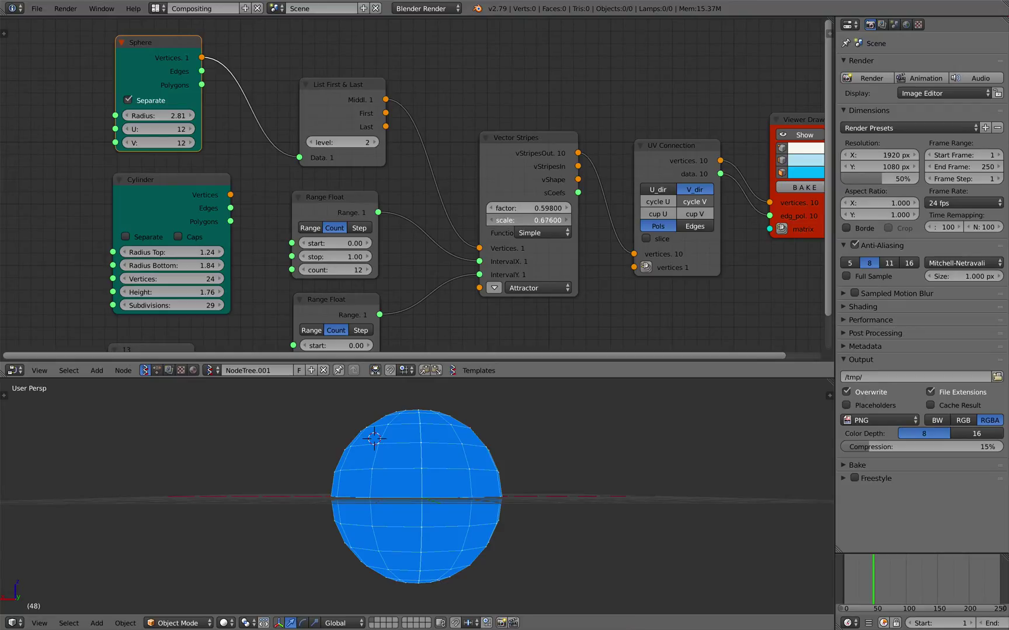
- Set the Vector Stripes function to POW with factor 0.61 and scale 0.754
drag(528, 220, 546, 220)
click(549, 233)
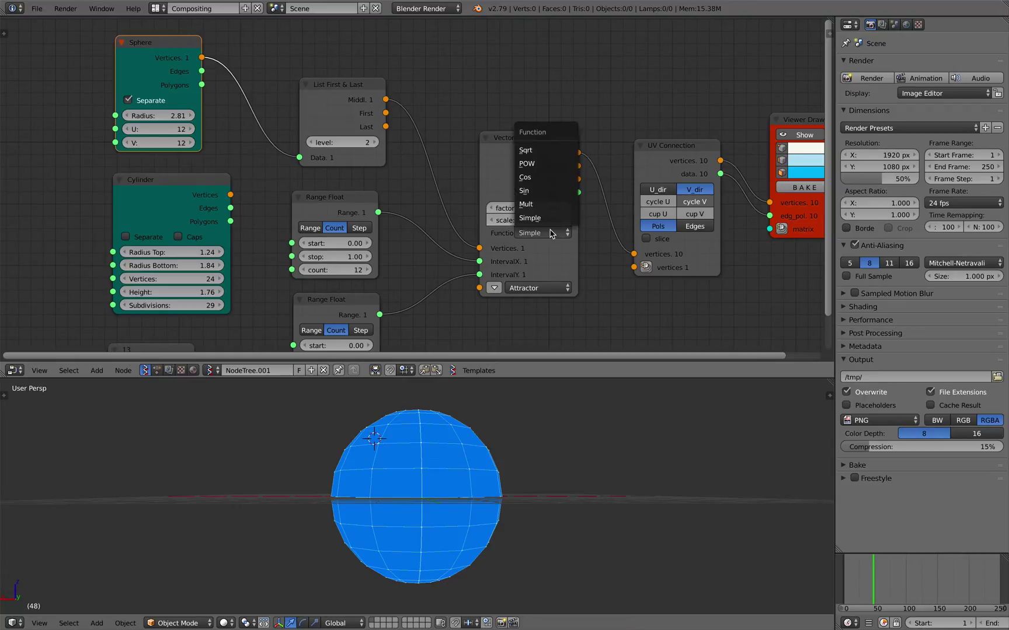
click(540, 163)
mouse_move(563, 439)
middle_down()
mouse_move(558, 423)
mouse_move(566, 457)
middle_up()
middle_drag(552, 129, 482, 122)
middle_drag(560, 435, 387, 461)
- Set the Sphere's U to 31 and V to 18, and connect the Cylinder's vertices to List First & Last
middle_drag(280, 192, 331, 193)
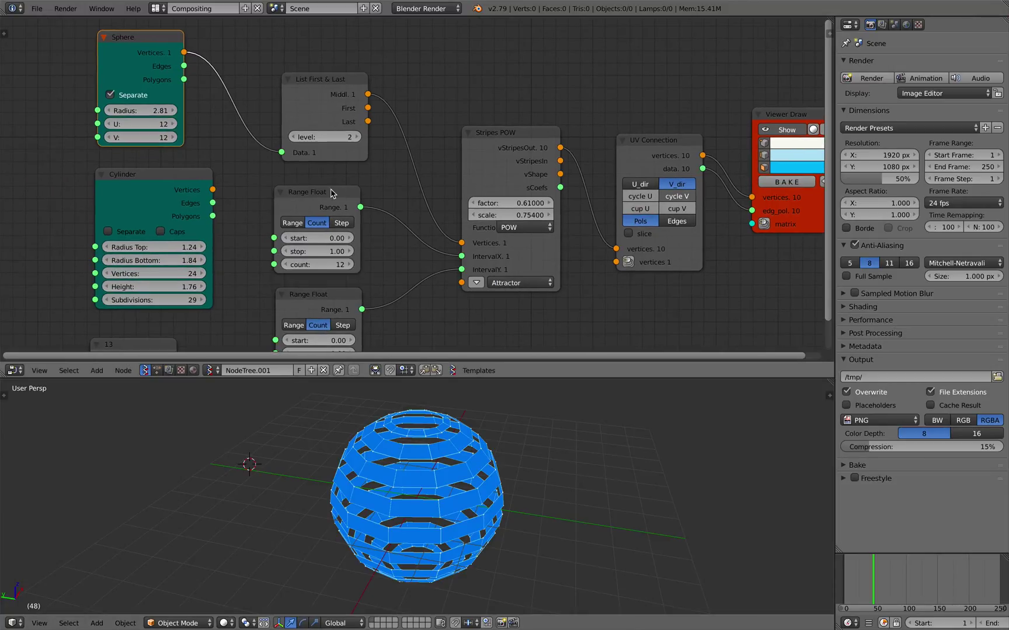
mouse_move(166, 130)
mouse_down()
mouse_move(216, 129)
mouse_move(169, 138)
mouse_up()
middle_drag(144, 242, 286, 222)
drag(286, 221, 267, 221)
drag(338, 170, 423, 132)
middle_drag(397, 116, 324, 113)
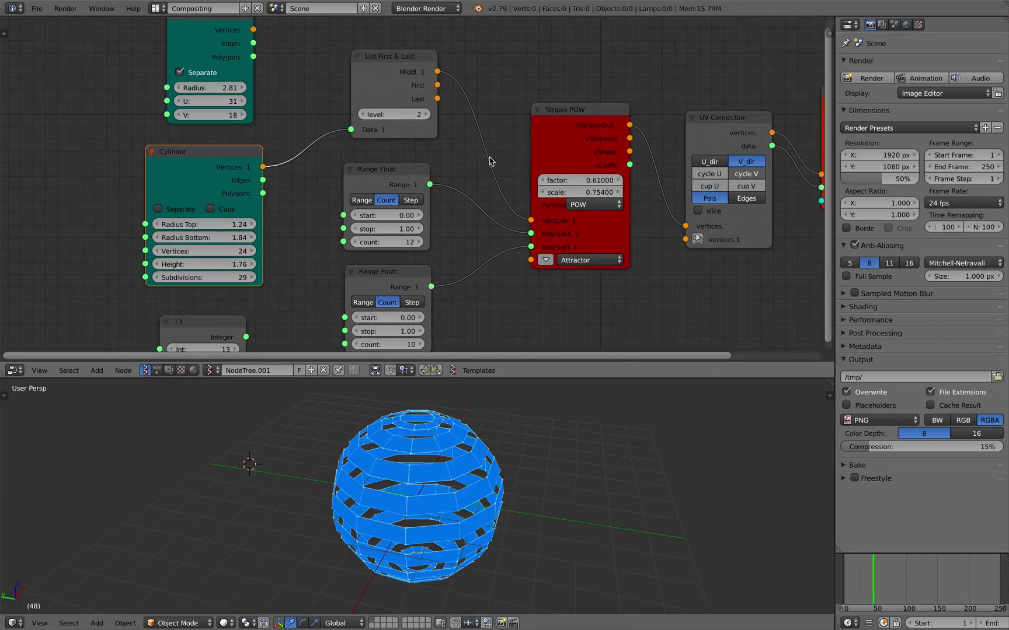
- Set the Stripes POW factor to 0.85, try vShape as UV Connection's vertices, and return to vStripesOut with U_dir
middle_drag(548, 157, 456, 165)
drag(537, 146, 590, 231)
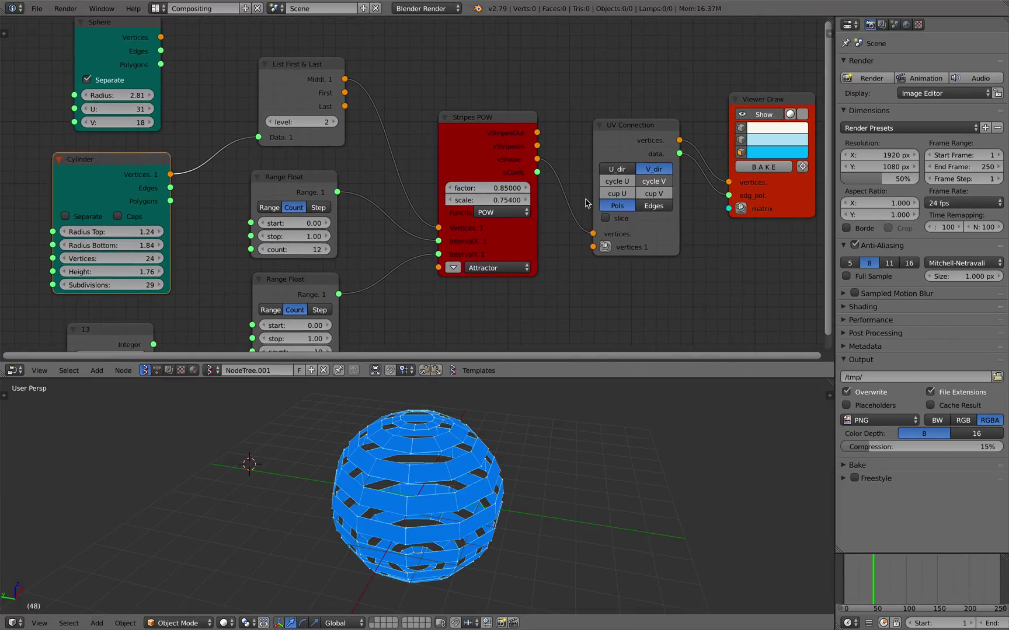
click(607, 218)
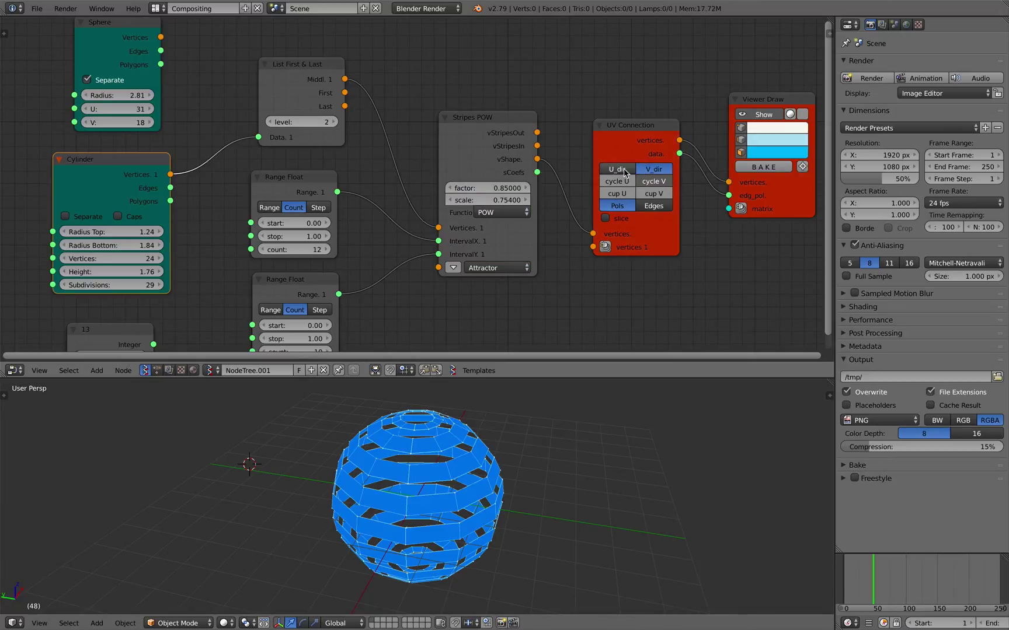
drag(537, 132, 593, 234)
middle_drag(743, 210, 663, 201)
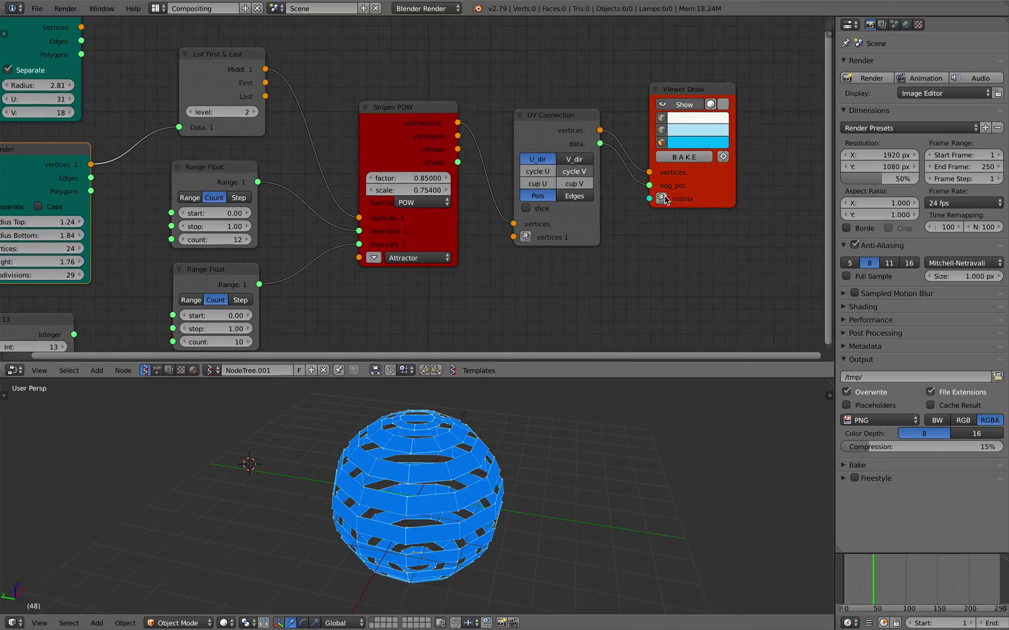
- Connect the Sphere's vertices to the data input of List First & Last
middle_drag(241, 117, 369, 144)
scroll(368, 144, down, 2)
drag(241, 74, 242, 73)
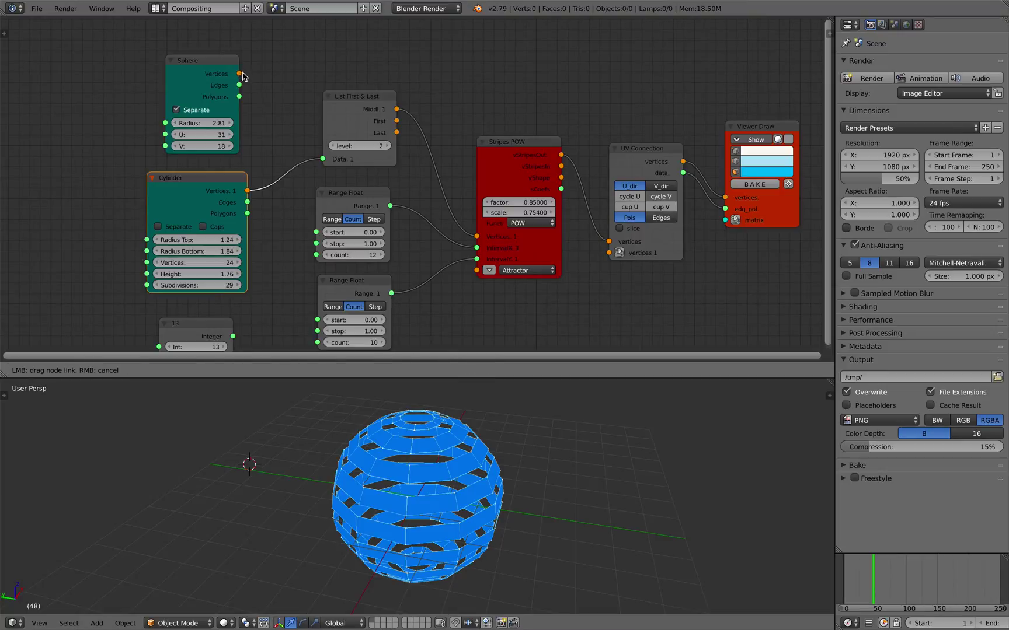
drag(320, 161, 322, 159)
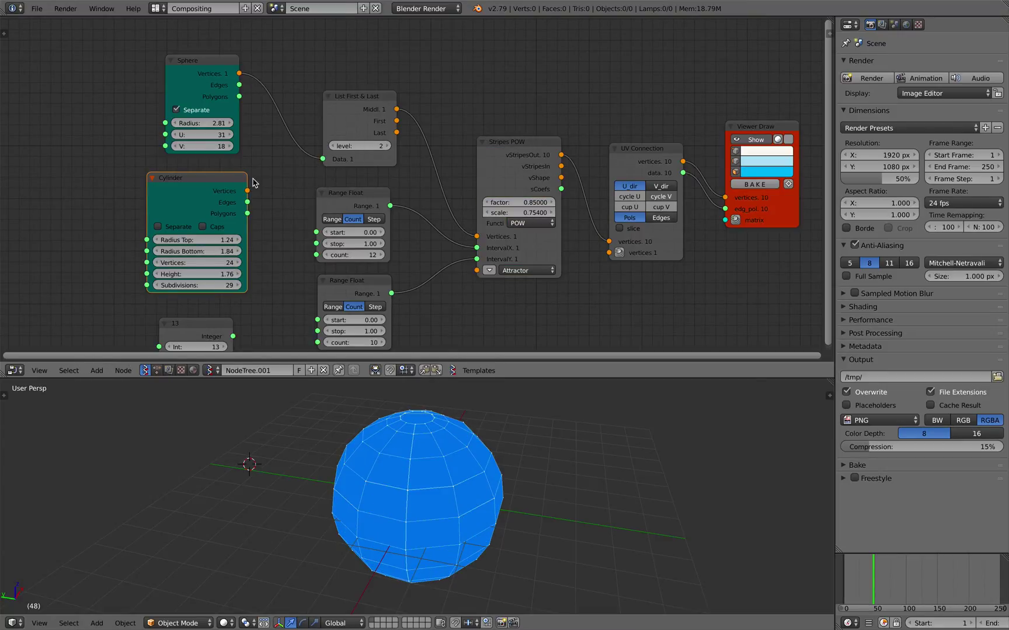
- Connect the Cylinder's vertices to List First & Last and enable Separate and Caps on the Cylinder
drag(238, 180, 314, 152)
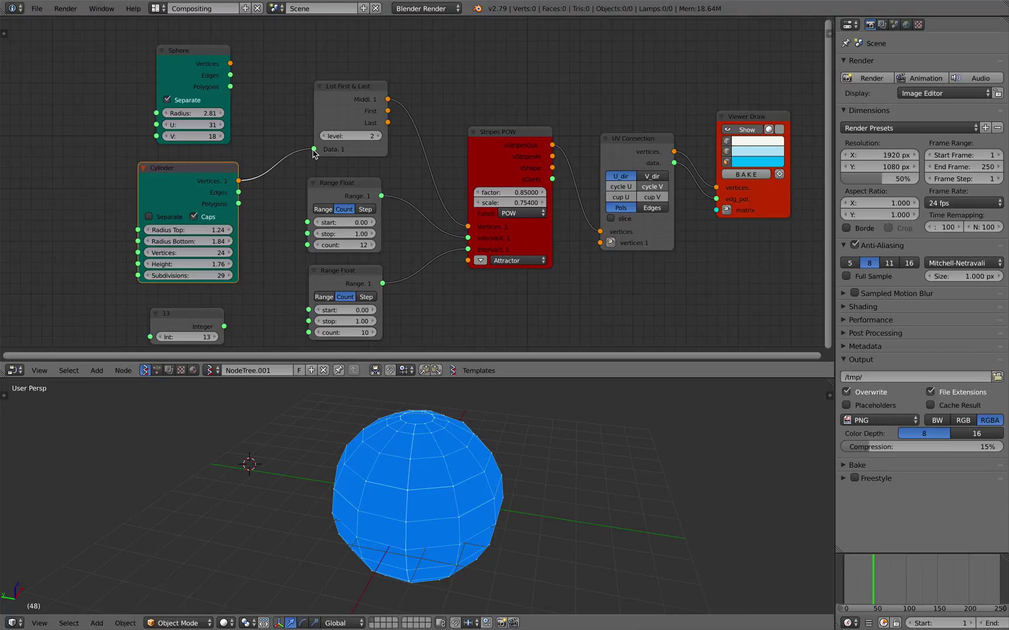
click(175, 220)
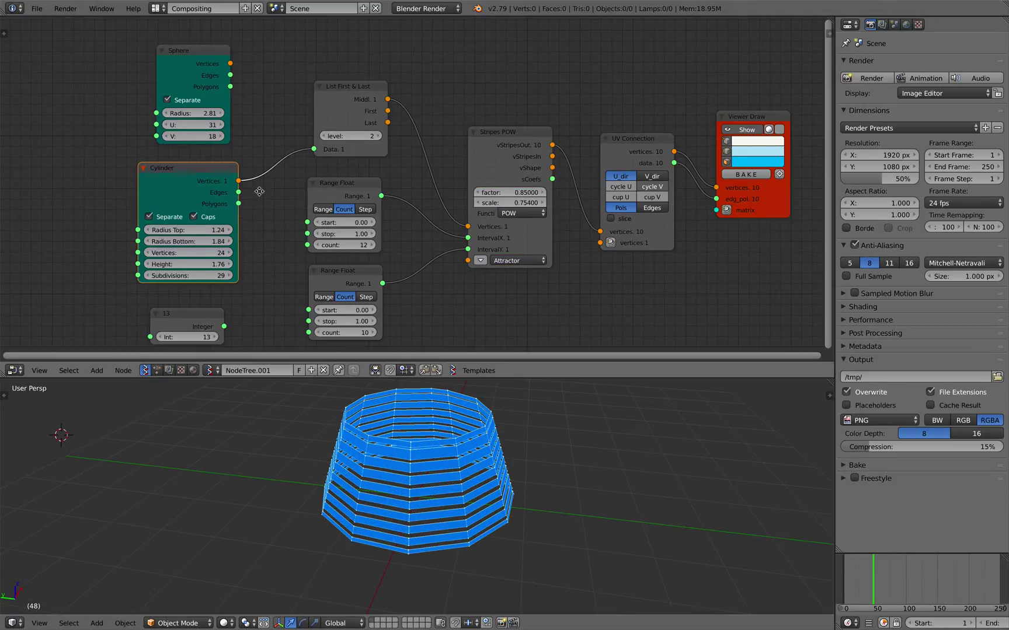
middle_drag(260, 191, 294, 189)
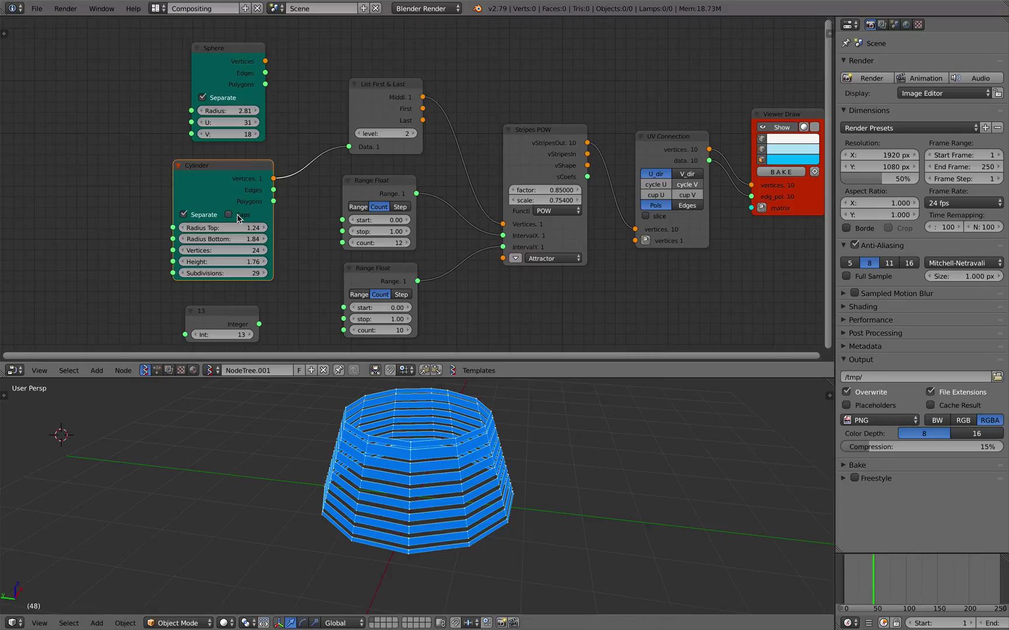
- Set both the top and bottom radius of the Cylinder to 1.00
drag(221, 227, 249, 239)
text(1.66)
key(Return)
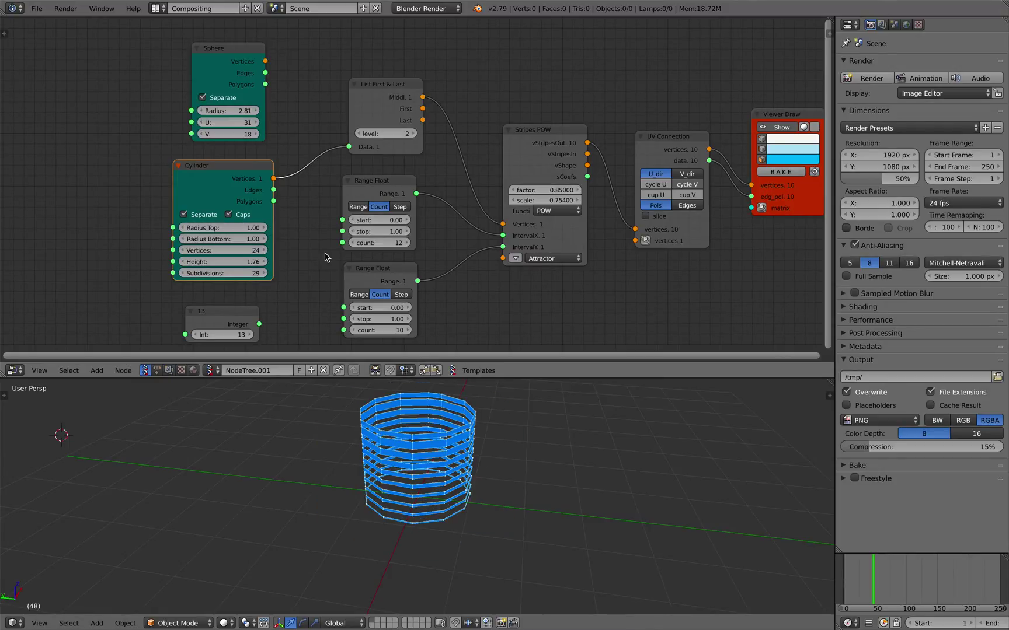
- Tidy the node layout by moving Stripes POW and UV Connection slightly upward
middle_drag(474, 488, 492, 455)
middle_drag(624, 243, 513, 251)
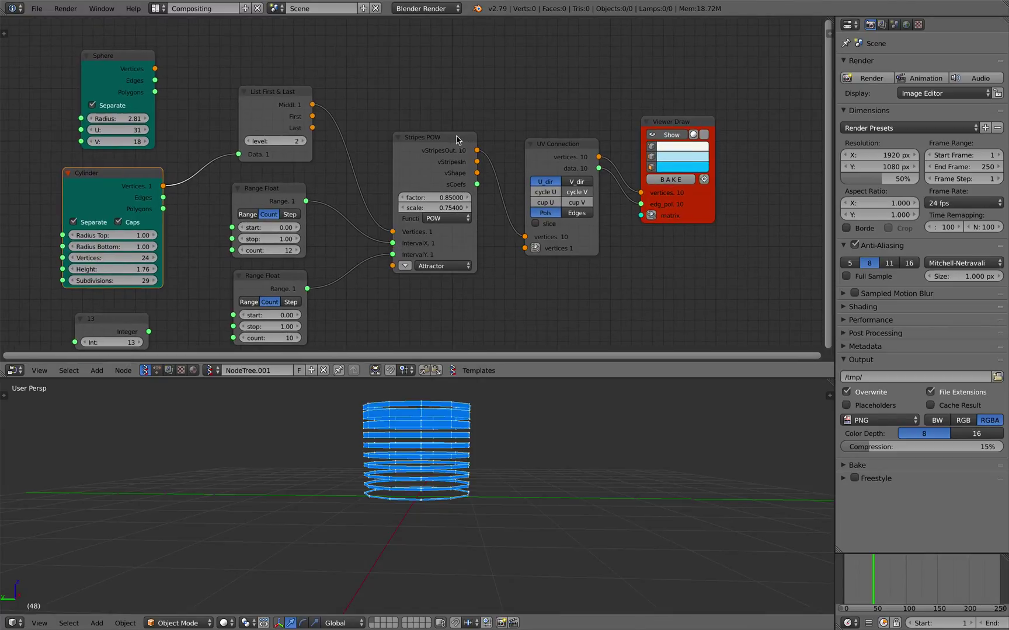
drag(470, 148, 458, 139)
drag(542, 150, 543, 143)
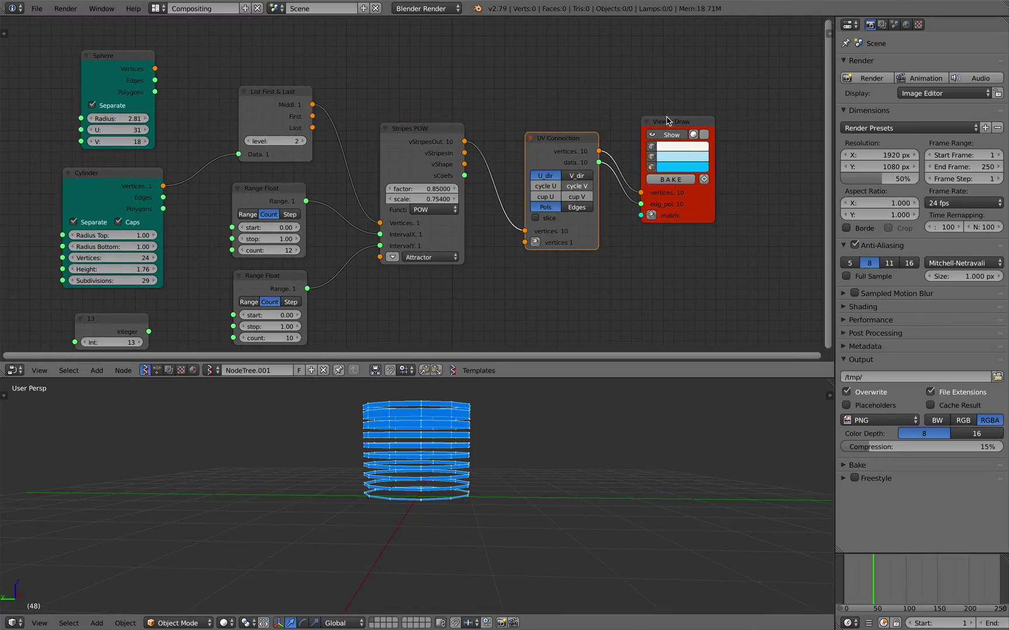
- Move the Viewer Draw node slightly farther from UV Connection and save the file over the existing one
drag(667, 119, 684, 116)
key(ctrl+s)
click(621, 117)
middle_drag(467, 153, 443, 140)
- Expand the attractor coordinates on the Stripes POW node and set the attractor's Z to -0.68
scroll(420, 150, up, 5)
middle_drag(411, 191, 454, 155)
click(442, 239)
click(386, 240)
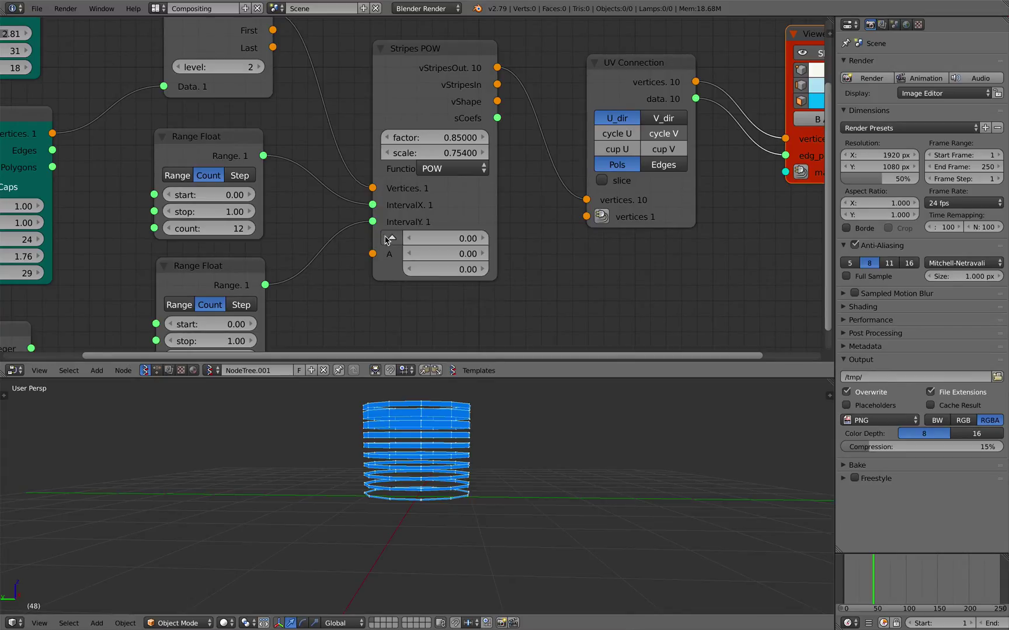
drag(458, 264, 455, 292)
scroll(466, 291, up, 3)
scroll(447, 418, up, 2)
scroll(447, 422, up, 1)
scroll(459, 273, down, 1)
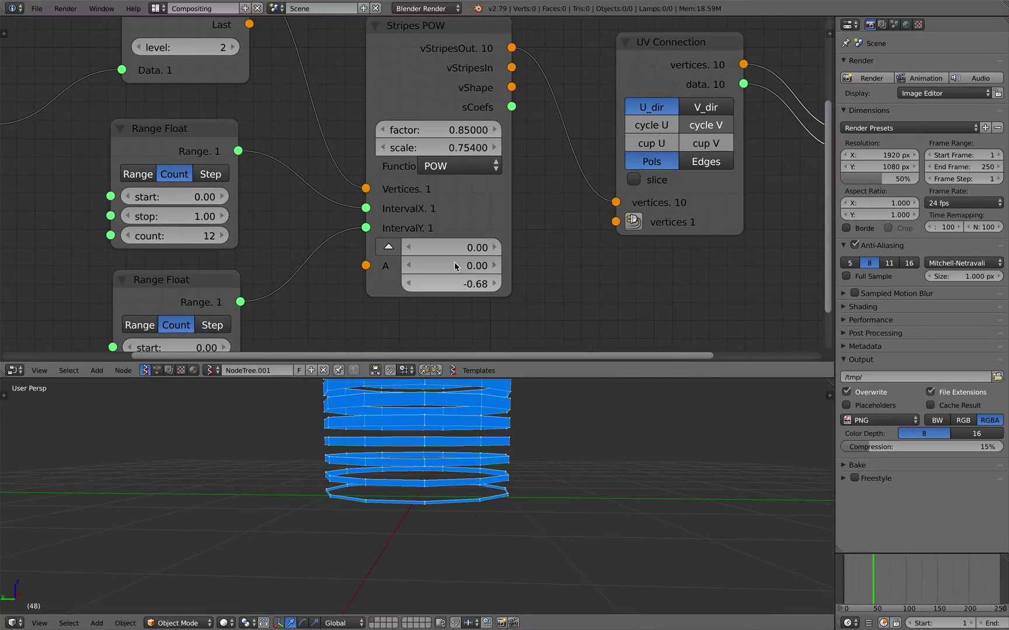
- Switch the Stripes function to Sin and set its factor to 1.186 and scale to 0.934
click(458, 166)
click(458, 105)
shift+middle_drag(507, 457, 509, 493)
drag(459, 146, 486, 130)
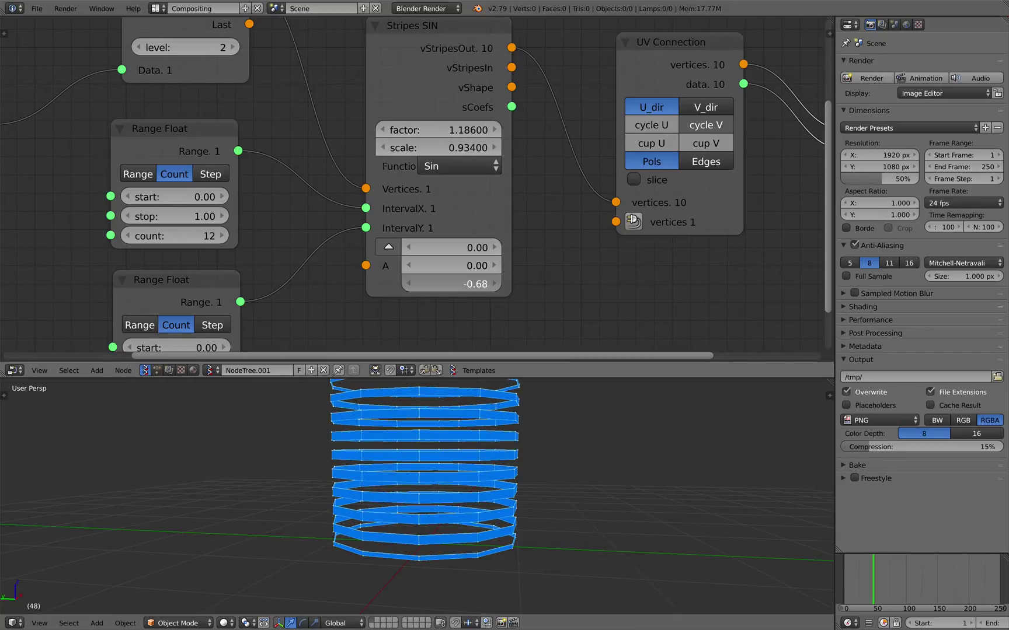
- Set the attractor coordinates of Stripes SIN to -0.03, 3.14 and -0.04
drag(451, 284, 454, 283)
scroll(515, 414, down, 2)
middle_drag(516, 415, 469, 445)
mouse_move(448, 262)
mouse_down()
mouse_move(482, 262)
mouse_move(451, 250)
mouse_up()
drag(528, 248, 449, 246)
- Set the Stripes SIN factor to 3.406 and its scale to 2.908
mouse_move(457, 148)
mouse_down()
mouse_move(478, 148)
mouse_move(462, 130)
mouse_up()
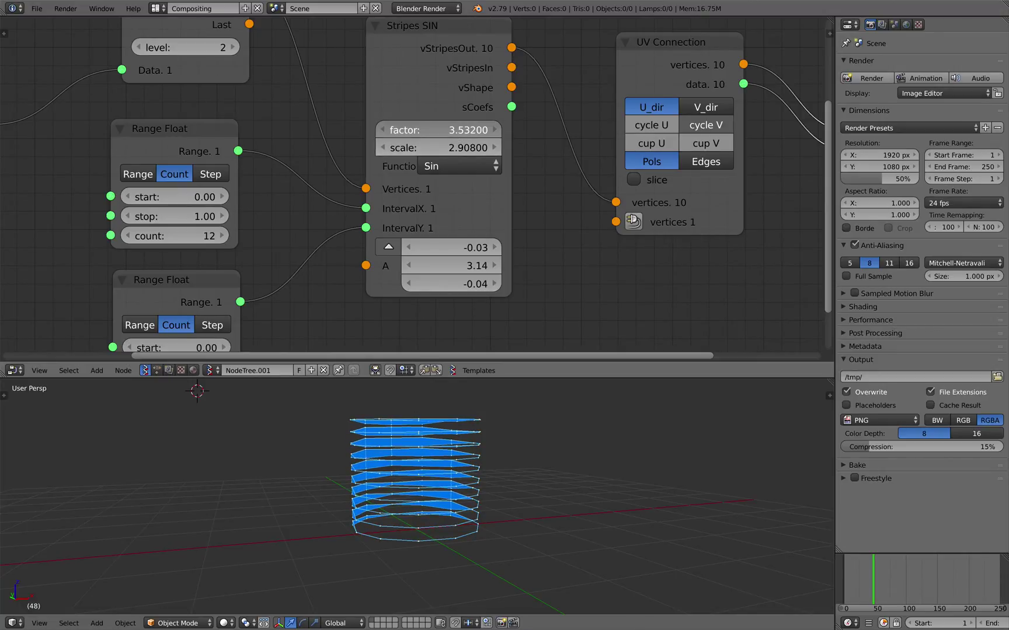
drag(466, 129, 461, 130)
middle_drag(429, 507, 443, 500)
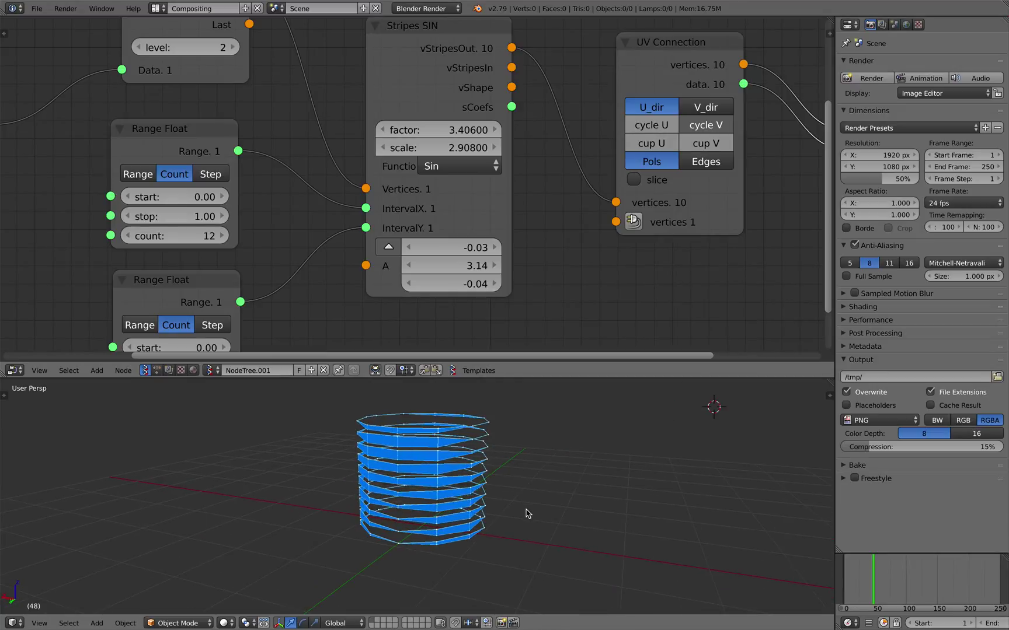
middle_drag(432, 457, 423, 444)
- Set the attractor coordinates of Stripes SIN to 2.21, 3.61 and -1.01, and save the file
mouse_move(479, 248)
mouse_down()
mouse_move(494, 248)
mouse_move(466, 247)
mouse_up()
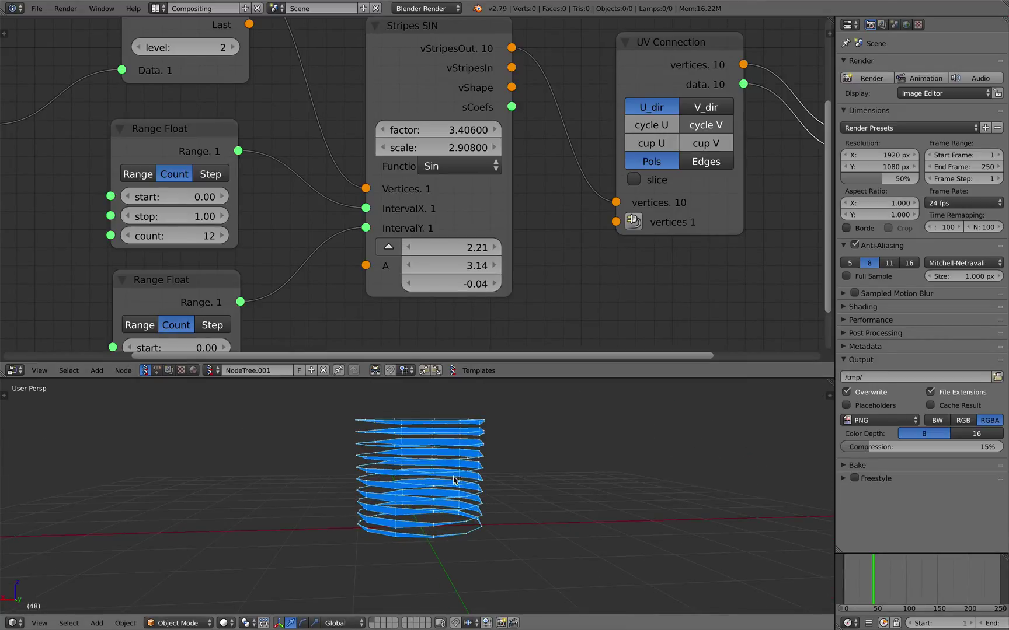
middle_drag(457, 477, 404, 482)
key(ctrl+s)
click(404, 482)
mouse_move(456, 266)
mouse_down()
mouse_move(480, 266)
mouse_move(467, 266)
mouse_up()
drag(456, 284, 400, 284)
middle_drag(525, 449, 362, 461)
key(ctrl+s)
click(405, 469)
- Try the slice option on the UV Connection node and turn it off again
scroll(422, 256, down, 3)
middle_drag(423, 257, 276, 267)
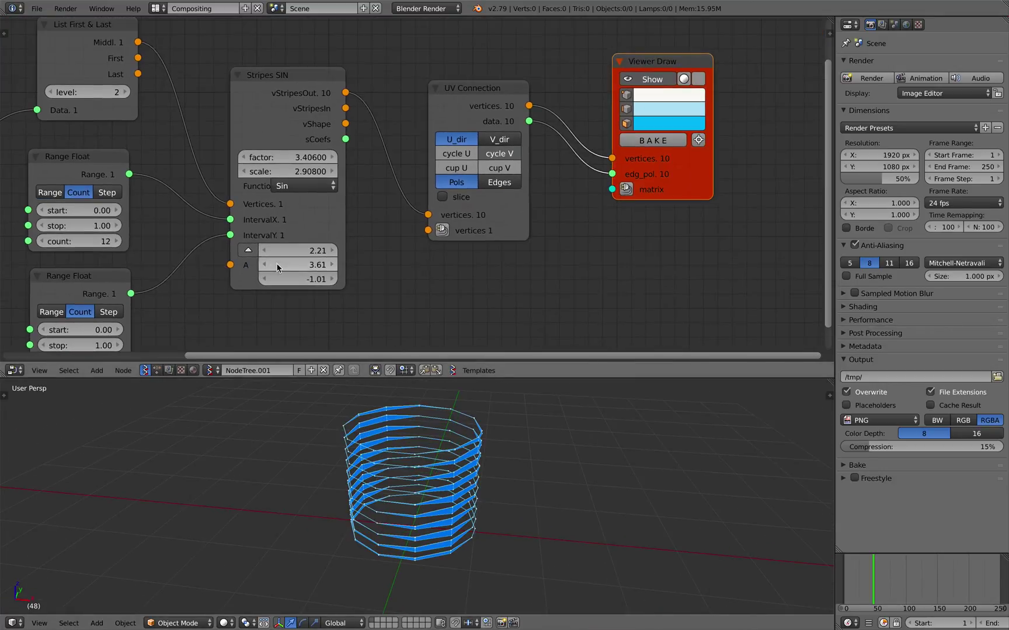
click(442, 197)
mouse_move(445, 453)
middle_down()
mouse_move(423, 436)
mouse_move(389, 445)
mouse_move(440, 450)
middle_up()
scroll(440, 450, up, 1)
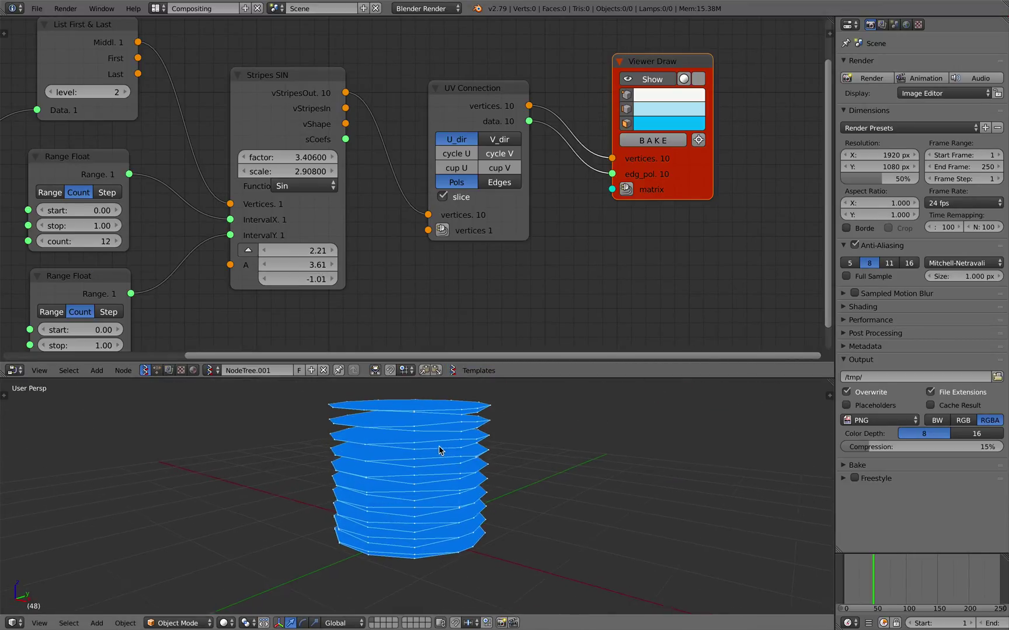
click(454, 198)
- Compare V_dir with U_dir on UV Connection, leave it on U_dir and save the file
click(494, 140)
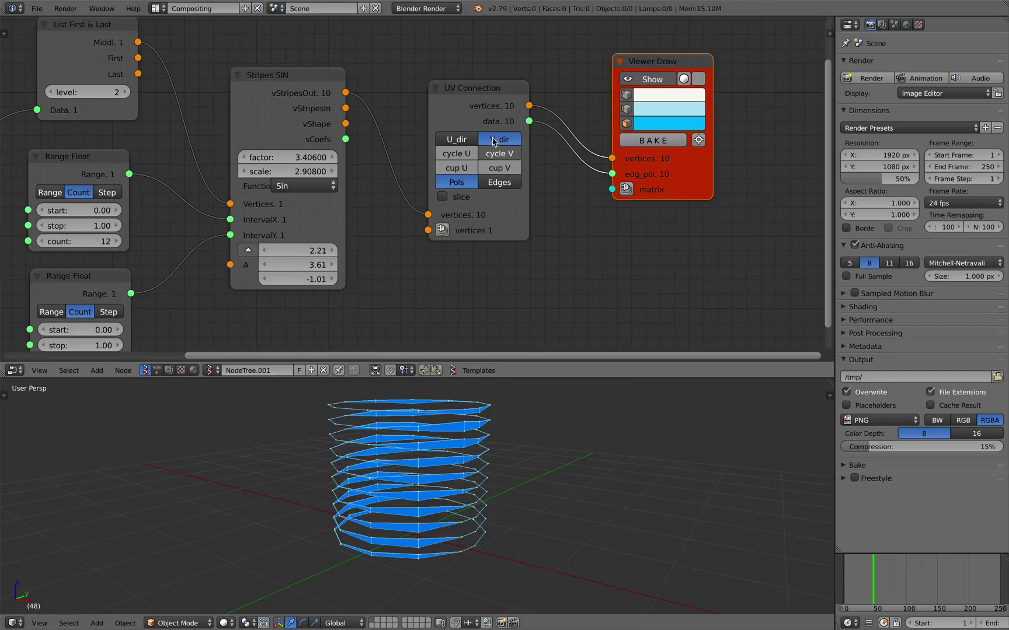
click(461, 140)
click(495, 140)
click(460, 140)
key(ctrl+s)
click(460, 141)
scroll(443, 157, down, 3)
middle_drag(393, 201, 689, 98)
key(ctrl+s)
click(407, 200)
- Try V_dir on UV Connection once more and return to U_dir
middle_drag(575, 169, 446, 219)
click(658, 122)
click(632, 121)
middle_drag(593, 111, 595, 120)
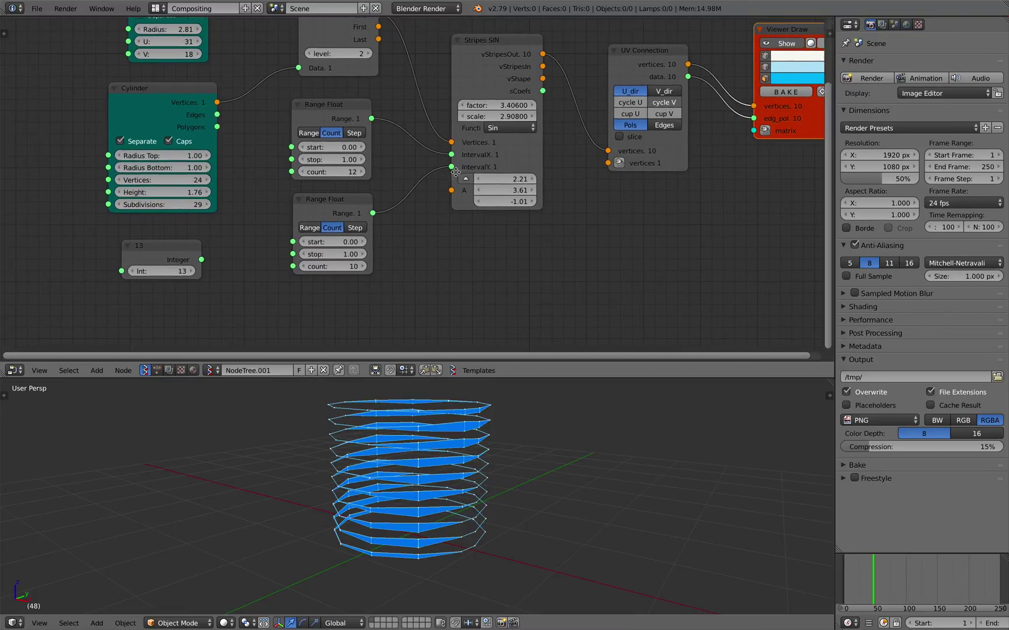
- Try a stop value of 12 on both Range Float nodes
click(333, 161)
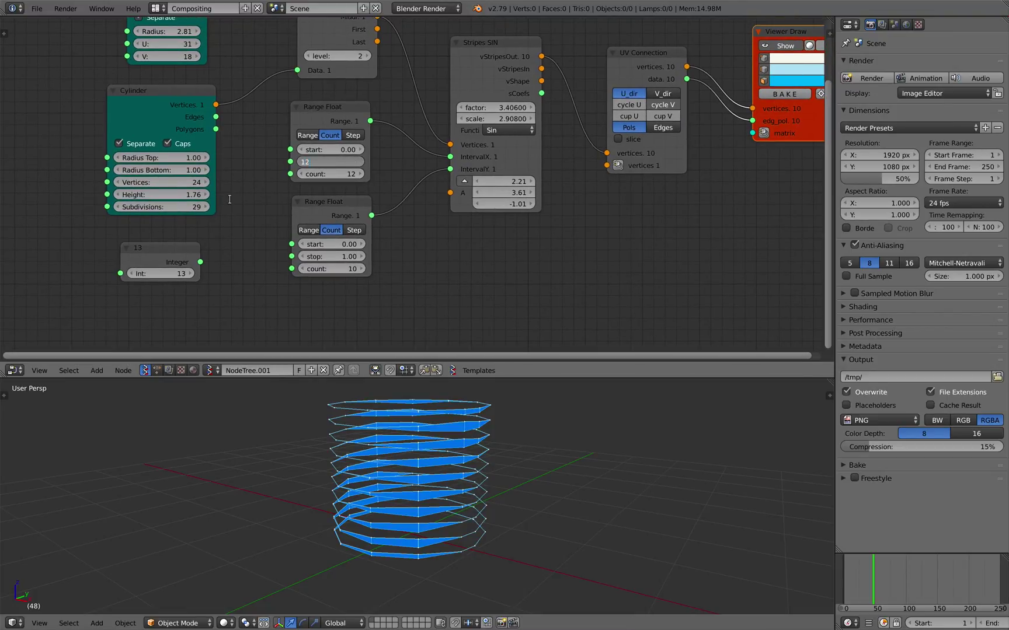
key(Return)
click(326, 255)
text(12)
key(Return)
- Return the stop value of both Range Float nodes to 1.00
middle_drag(525, 438, 467, 433)
text(1)
key(Return)
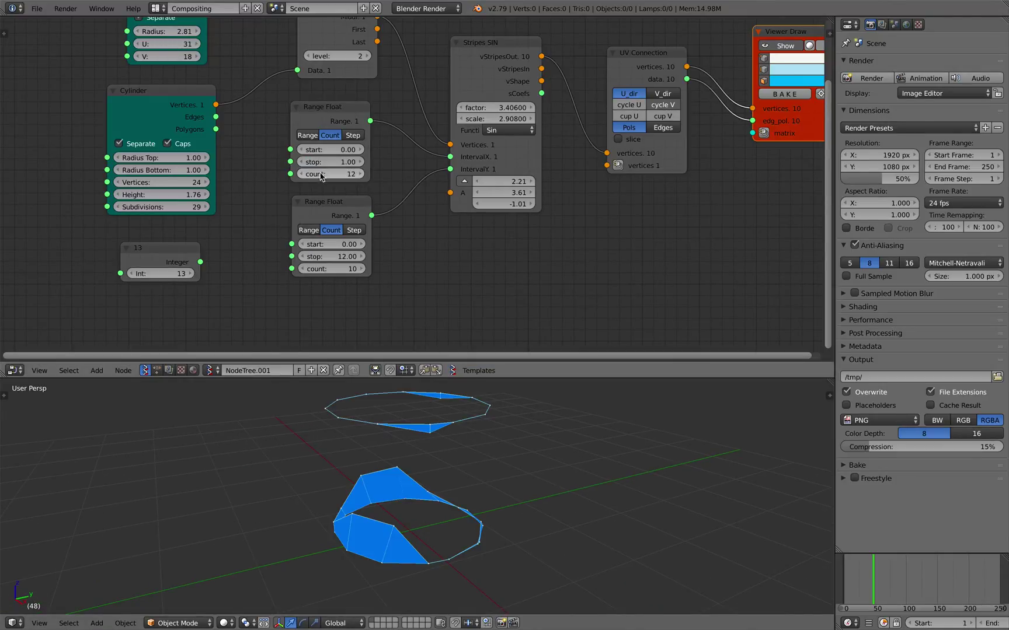
click(339, 252)
text(1)
key(Return)
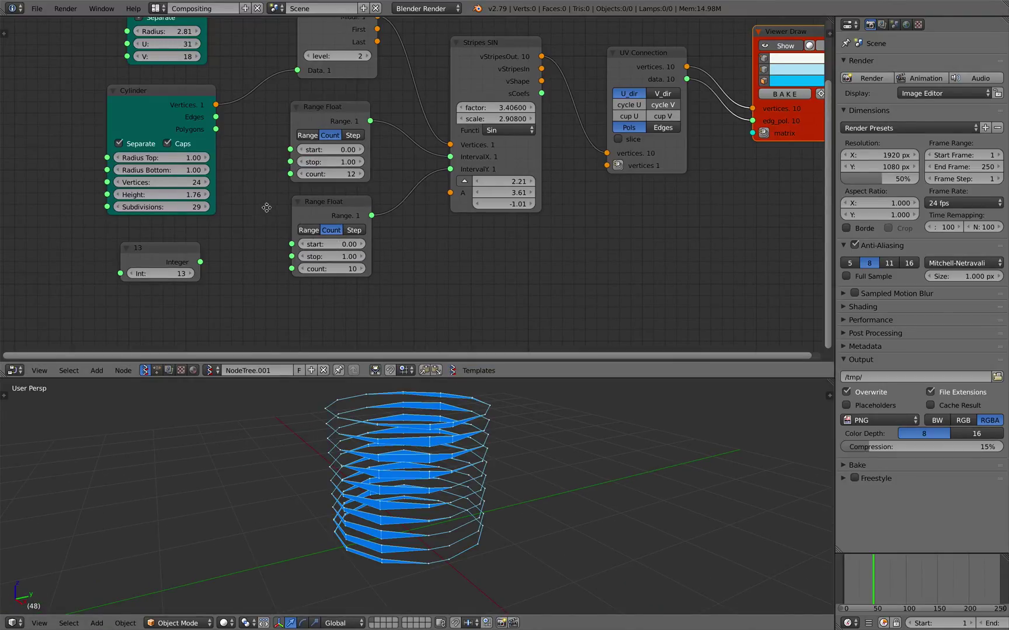
- Connect the Sphere's vertices to the data input of List First & Last in place of the Cylinder's
middle_drag(263, 208, 276, 226)
click(165, 165)
click(166, 165)
middle_drag(165, 165, 163, 212)
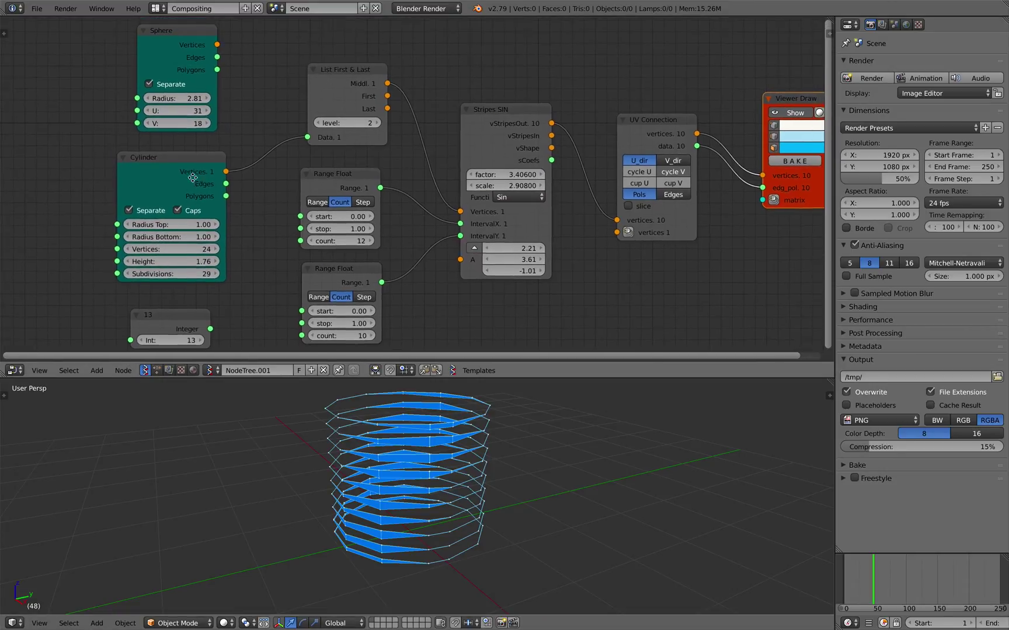
drag(218, 45, 307, 138)
scroll(426, 473, down, 8)
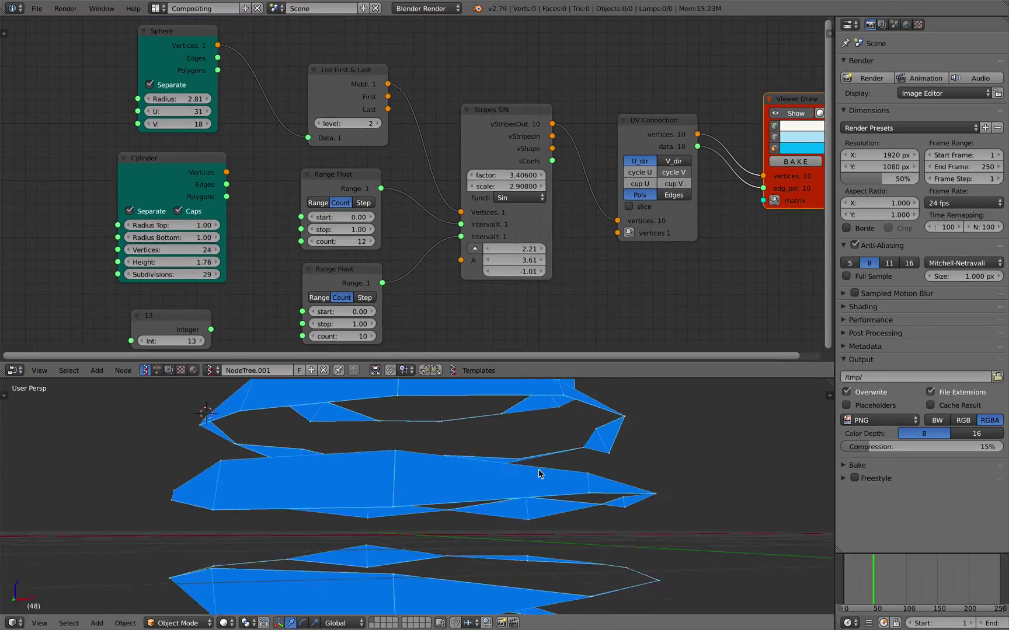
middle_drag(426, 473, 364, 470)
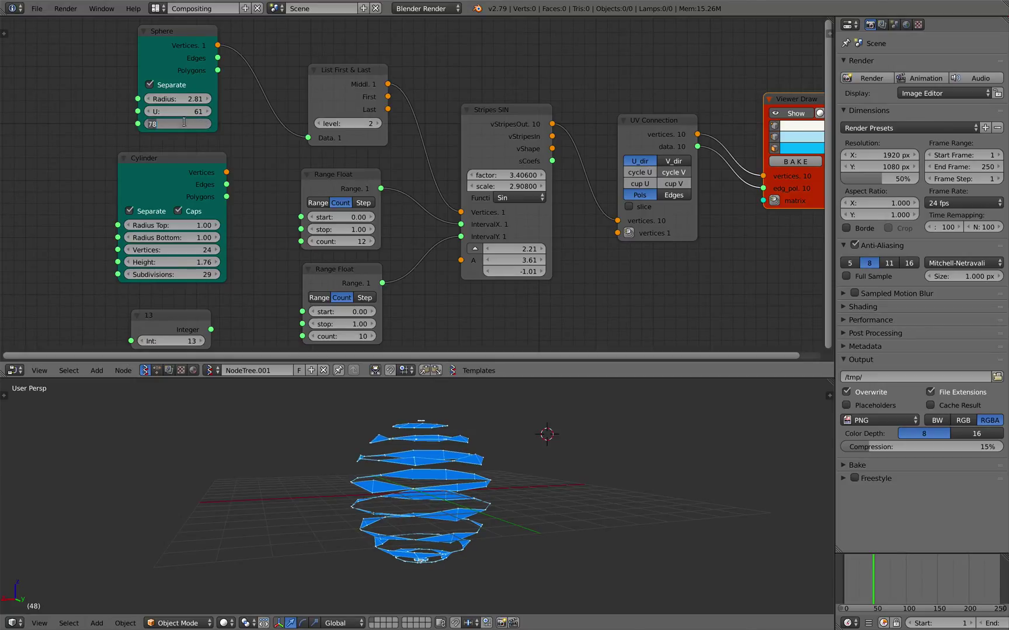
- Set the Sphere's U and V to 12 and the Stripes SIN factor to 5.686
text(12)
key(Return)
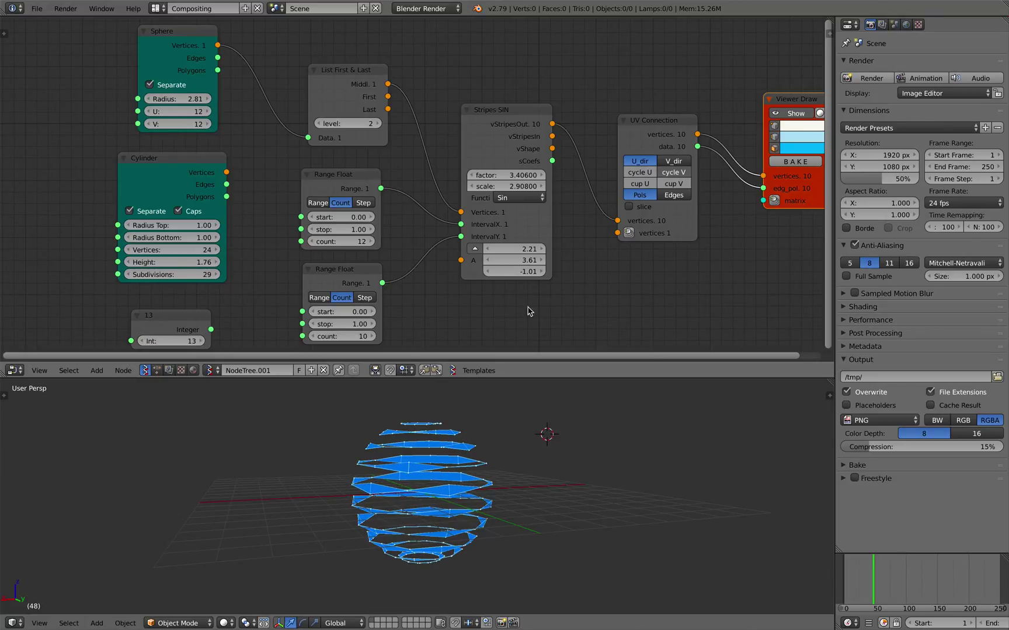
drag(506, 175, 522, 176)
middle_drag(530, 538, 528, 464)
scroll(480, 505, up, 2)
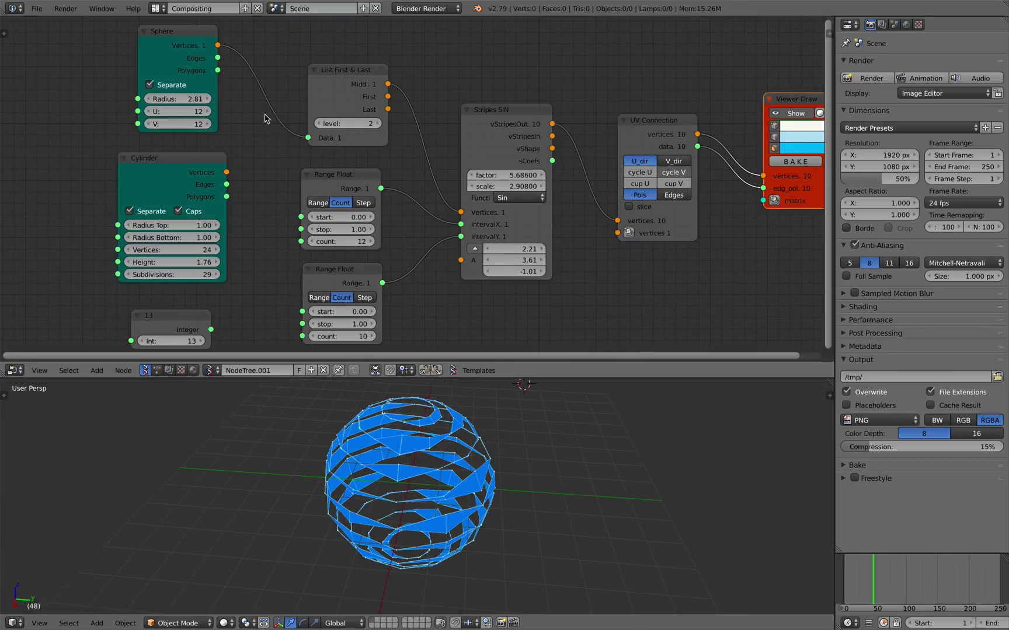
- Nudge the Sphere and Cylinder nodes slightly up and away from the other nodes, and save the file
drag(184, 89, 175, 85)
drag(180, 171, 169, 164)
middle_drag(82, 178, 221, 175)
key(ctrl+s)
click(221, 175)
key(shift+a)
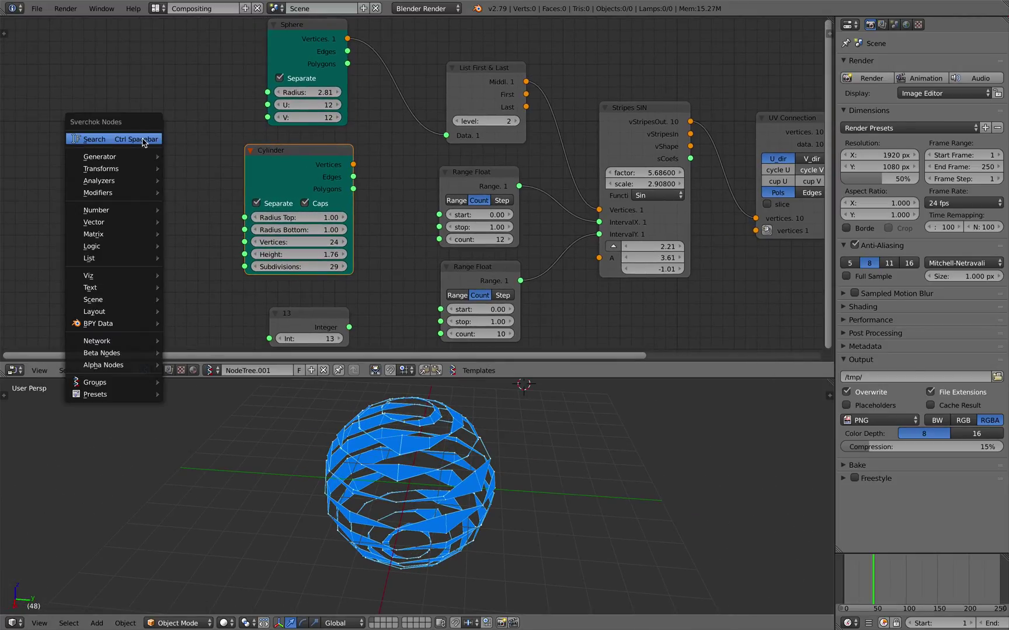
mouse_move(143, 154)
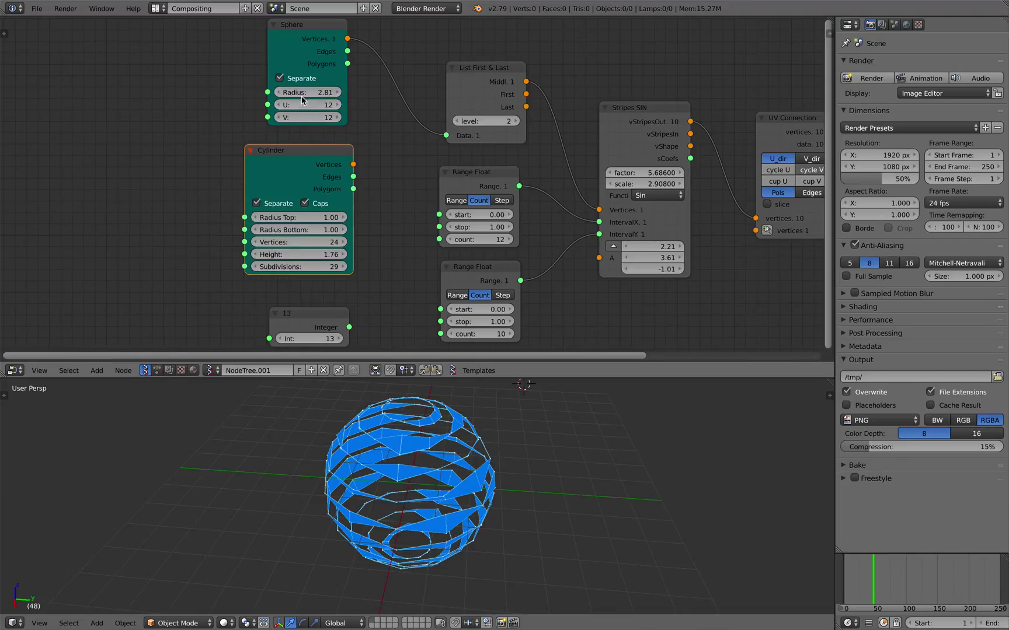
middle_drag(399, 381, 408, 420)
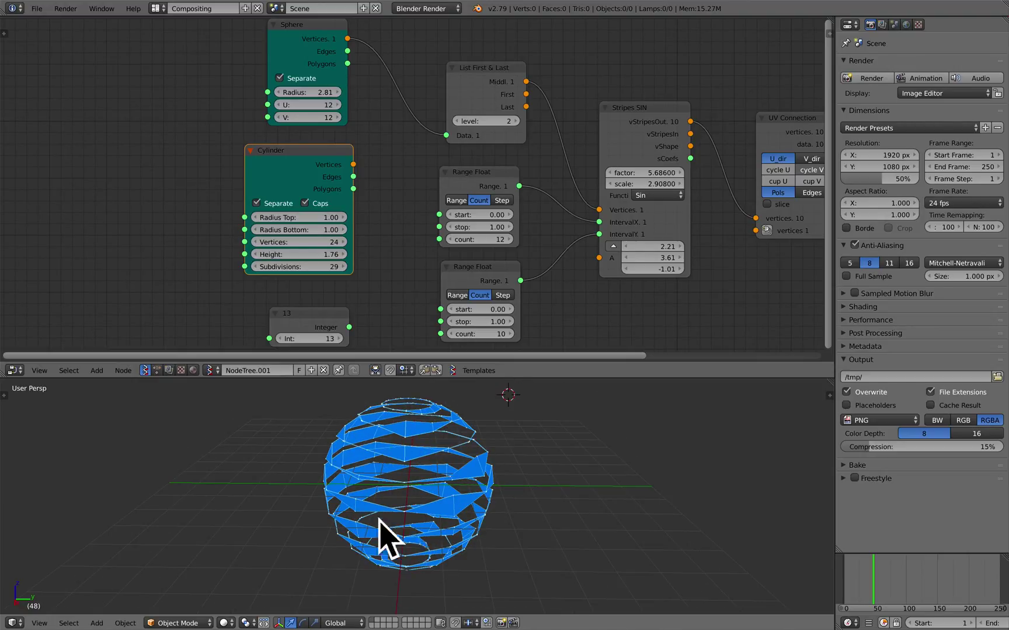
middle_drag(459, 518, 442, 513)
- Shift the Stripes SIN node slightly up and toward UV Connection
middle_drag(448, 136, 346, 137)
drag(543, 109, 550, 105)
scroll(506, 173, down, 2)
middle_drag(79, 171, 201, 137)
key(shift+a)
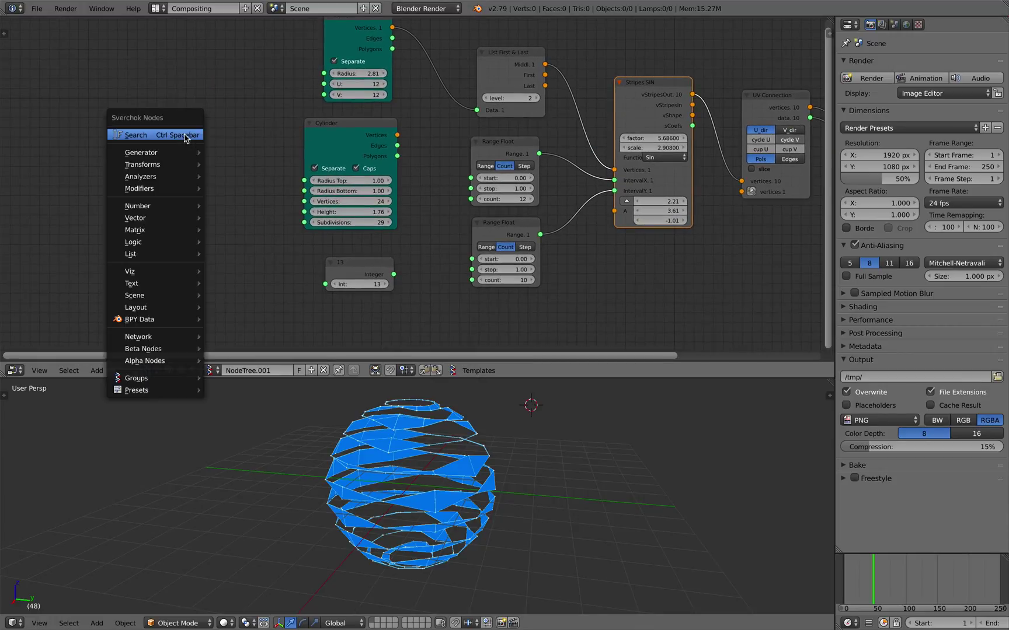
click(186, 134)
key(Escape)
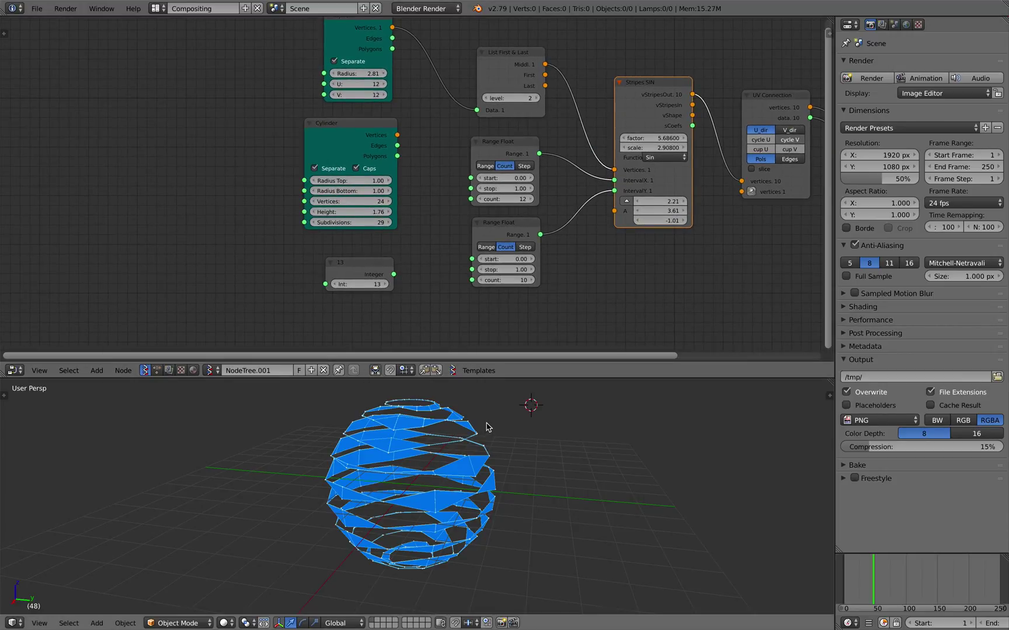
- Delete the unused Integer node below the Cylinder
drag(371, 275, 363, 271)
key(x)
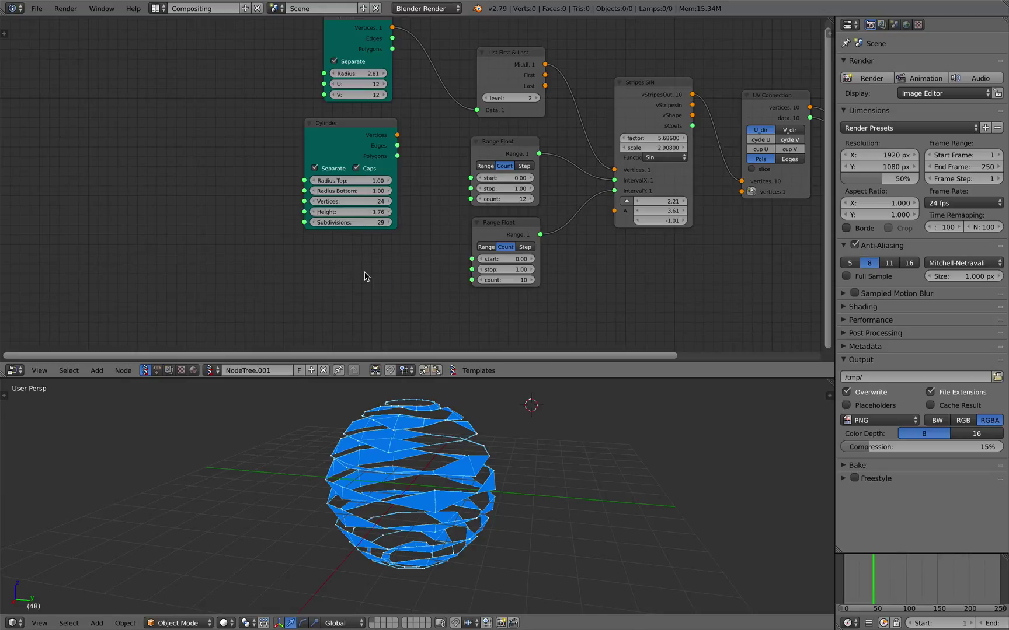
middle_drag(443, 259, 383, 271)
scroll(575, 175, down, 2)
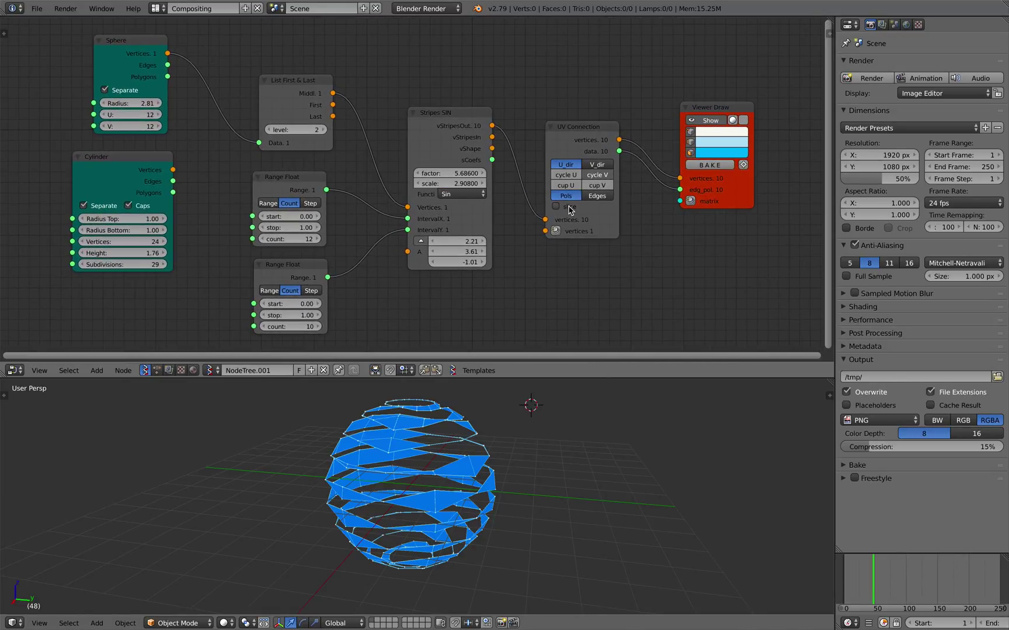
- Enable slice on UV Connection to see its effect on the sphere, and disable it again
click(556, 207)
middle_drag(516, 408, 435, 458)
click(564, 208)
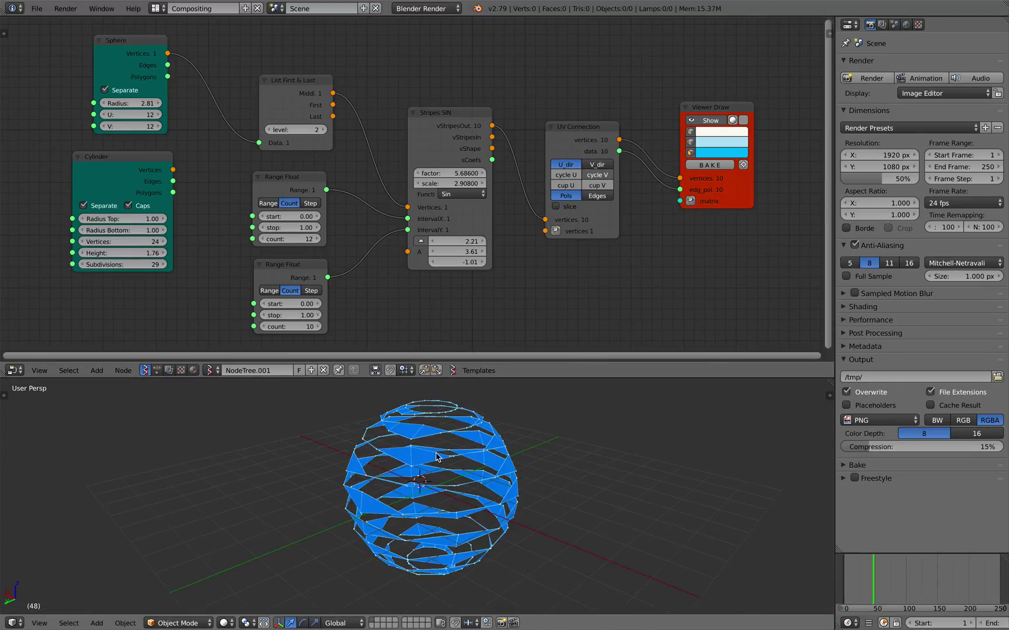
- Move the Stripes node slightly toward the Range Float nodes and try its Mult, Sin and Cos functions
drag(438, 140, 424, 140)
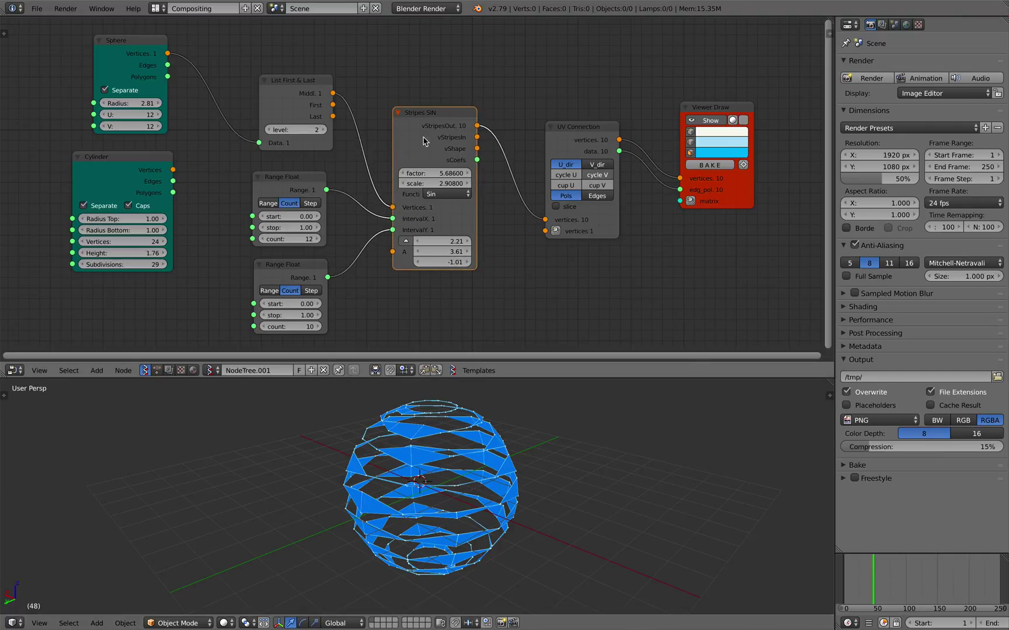
click(445, 194)
click(446, 170)
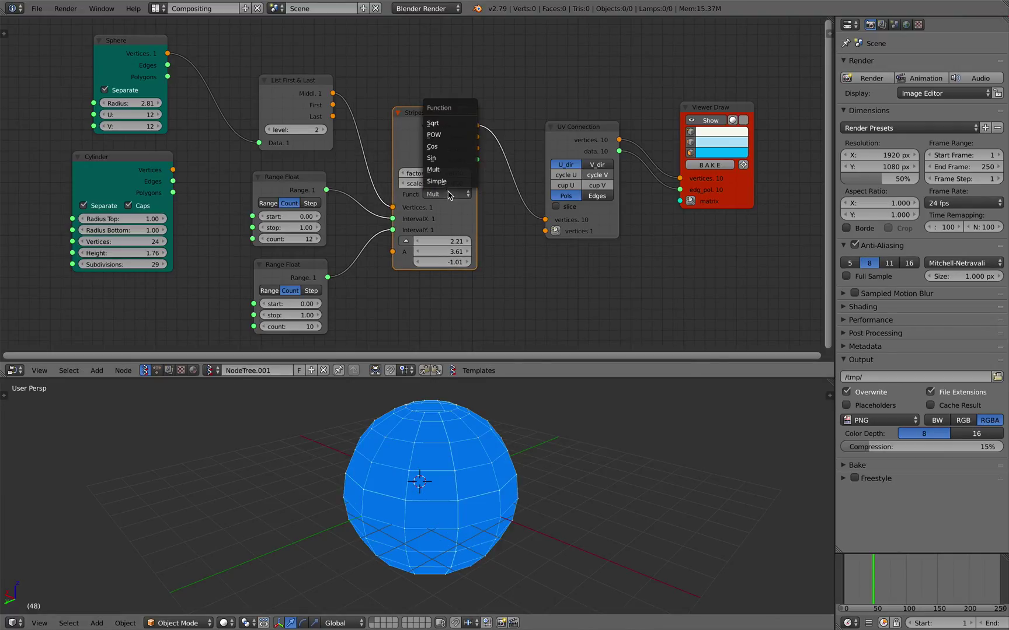
click(449, 159)
click(447, 195)
click(445, 146)
- Switch the Stripes function to Simple and set the attractor's X to 1.13 and Y to 2.41
click(450, 194)
click(451, 182)
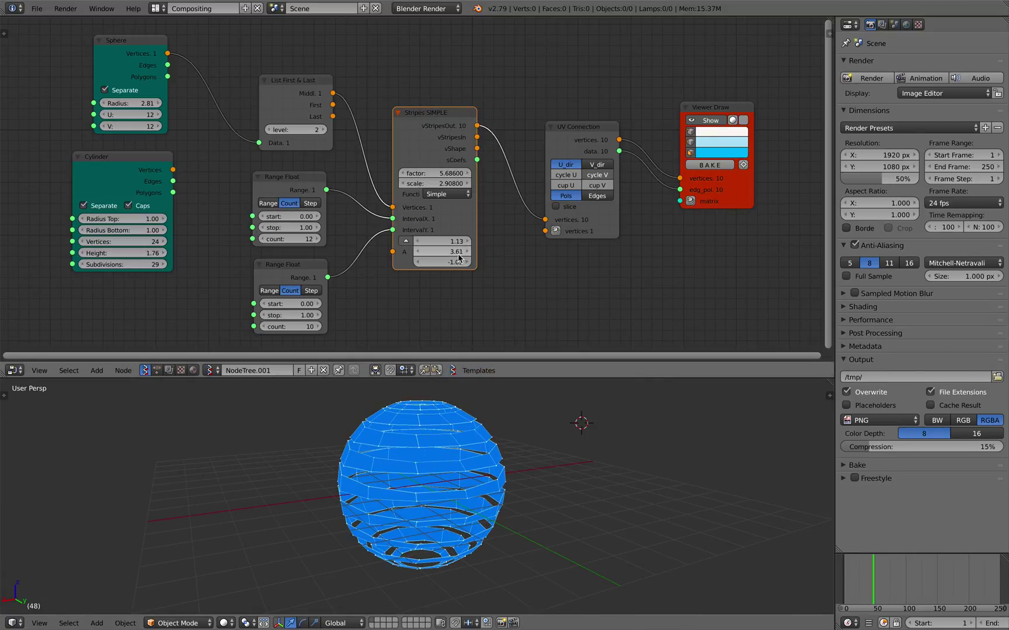
middle_drag(619, 487, 474, 465)
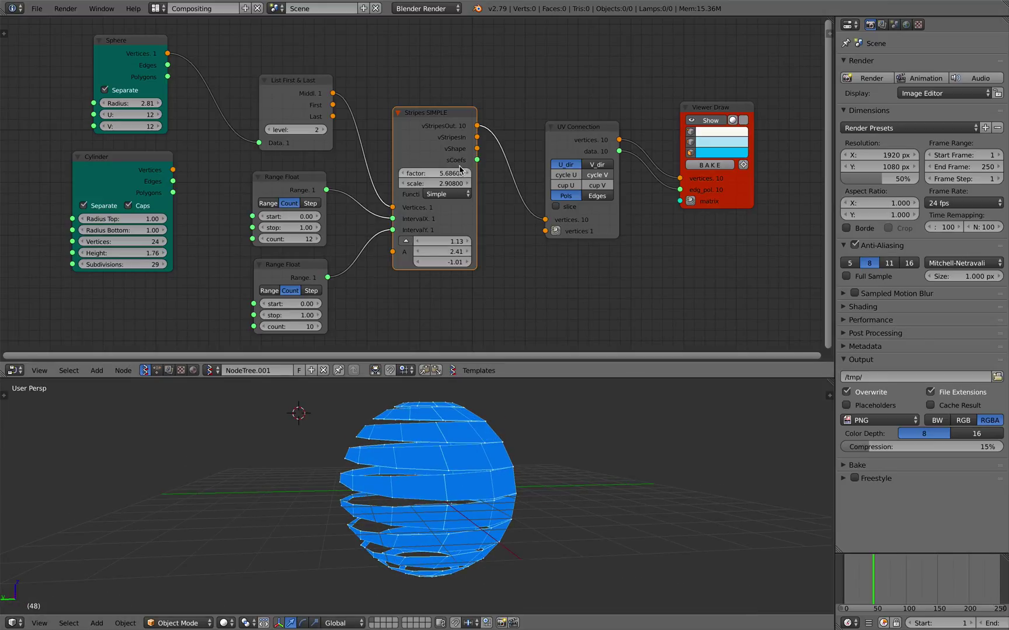
- Try the Sqrt function on the Stripes node and set the function to Sin
click(448, 195)
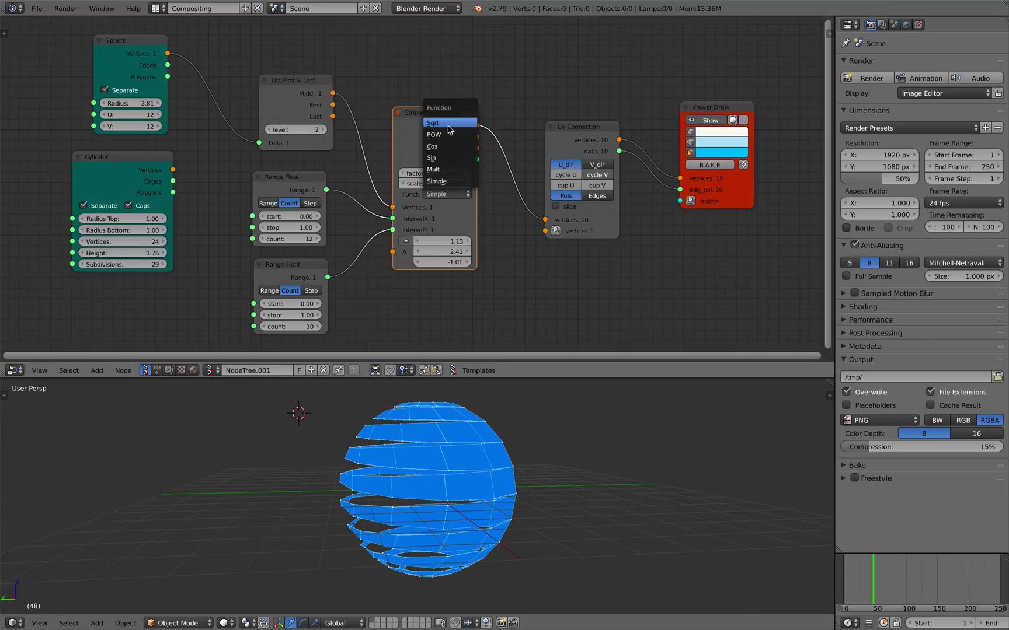
click(449, 124)
click(447, 195)
click(448, 161)
middle_drag(344, 443, 435, 460)
- Set the Stripes SIN factor to 6.706 and scale to 5.728, and save the file
drag(441, 173, 519, 184)
drag(584, 182, 587, 182)
middle_drag(491, 465, 444, 474)
key(ctrl+s)
click(430, 460)
- Tidy the node layout by nudging Stripes SIN upward and moving Sphere and Cylinder slightly closer to List First & Last
middle_drag(401, 298, 400, 266)
scroll(403, 307, up, 1)
scroll(420, 287, down, 1)
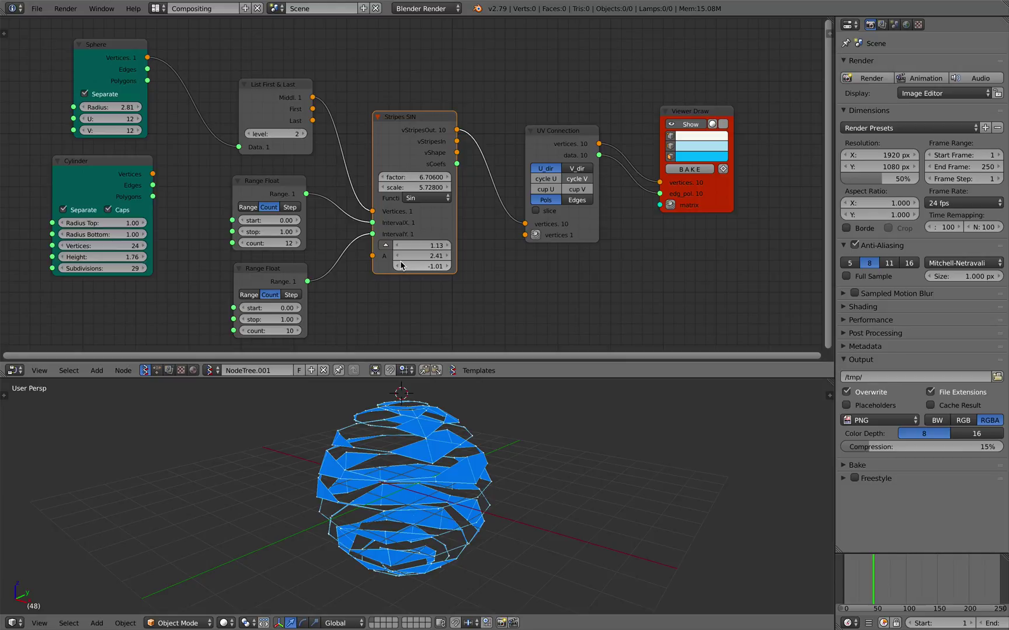
middle_drag(393, 162, 395, 162)
drag(400, 129, 402, 125)
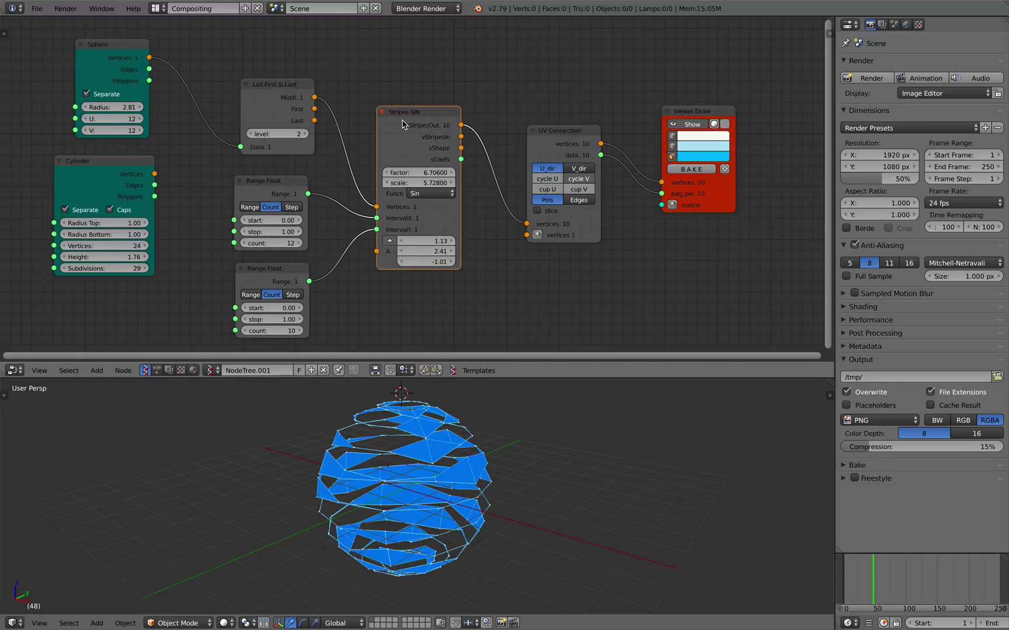
click(574, 144)
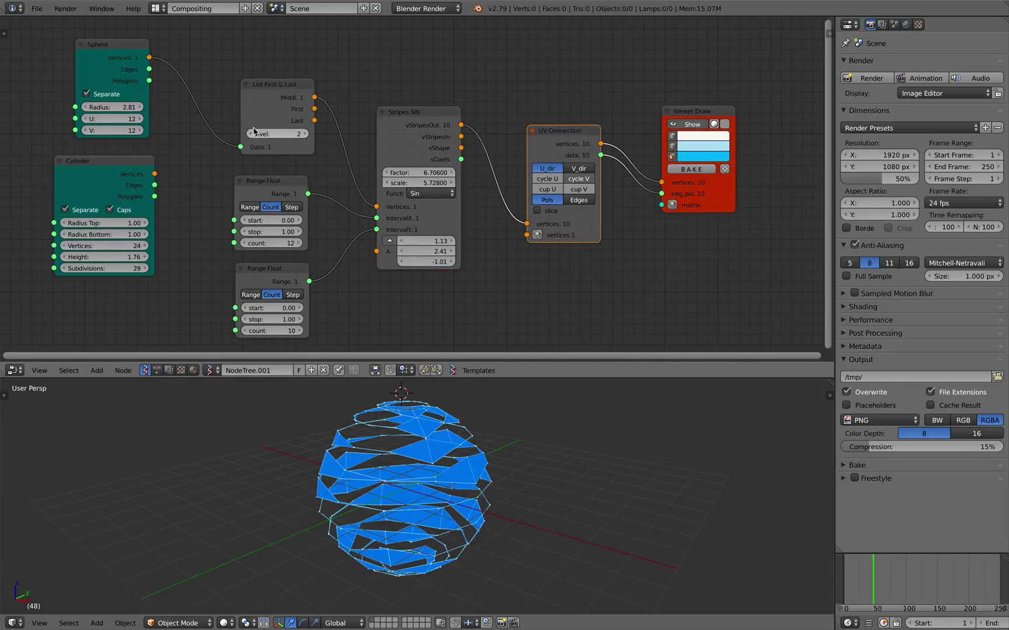
drag(135, 57, 121, 55)
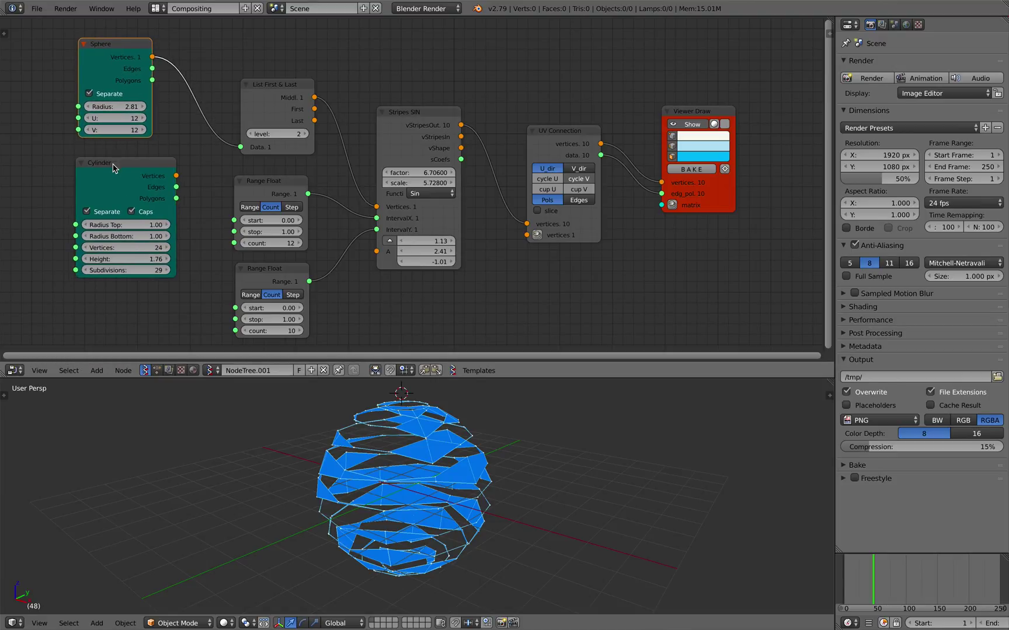
- Move the Cylinder node slightly farther from List First & Last and link its Vertices output to that node's Data input
drag(112, 163, 104, 165)
drag(167, 176, 241, 147)
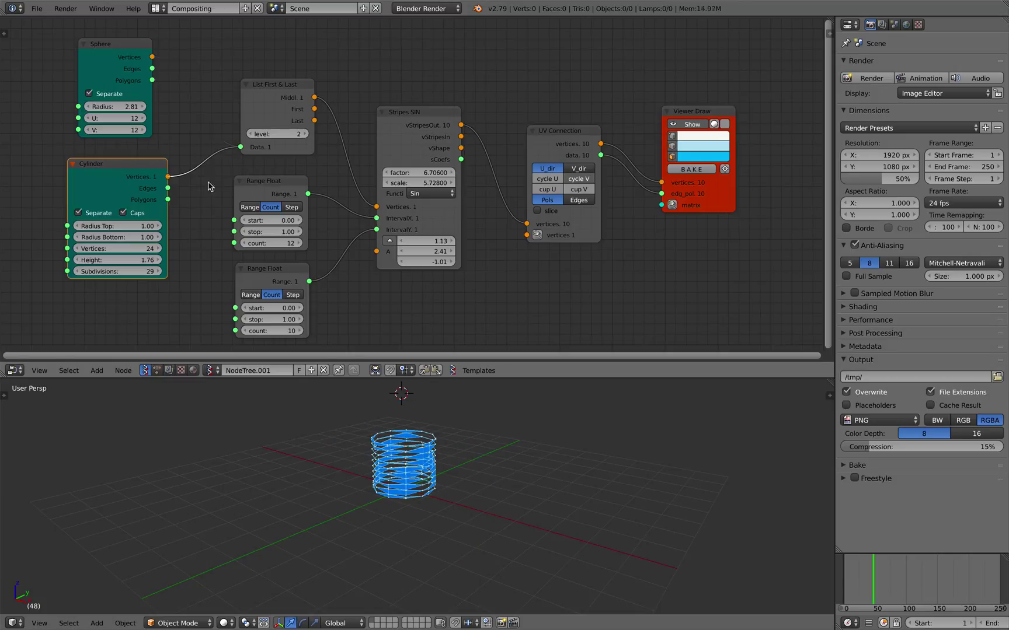
- Try the Cylinder's Caps option and a Radius Top of 0.94, and set Radius Top back to 1.00
click(135, 215)
mouse_move(138, 226)
mouse_down()
mouse_move(178, 226)
mouse_move(131, 226)
mouse_up()
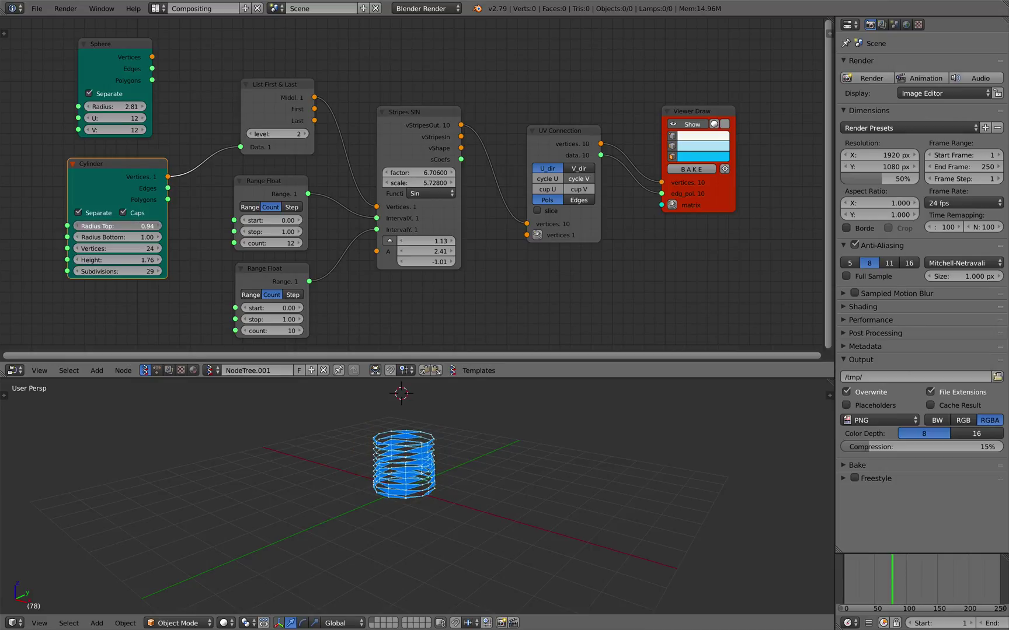
text(1)
key(Return)
scroll(179, 228, up, 1)
drag(69, 185, 121, 210)
scroll(147, 220, down, 1)
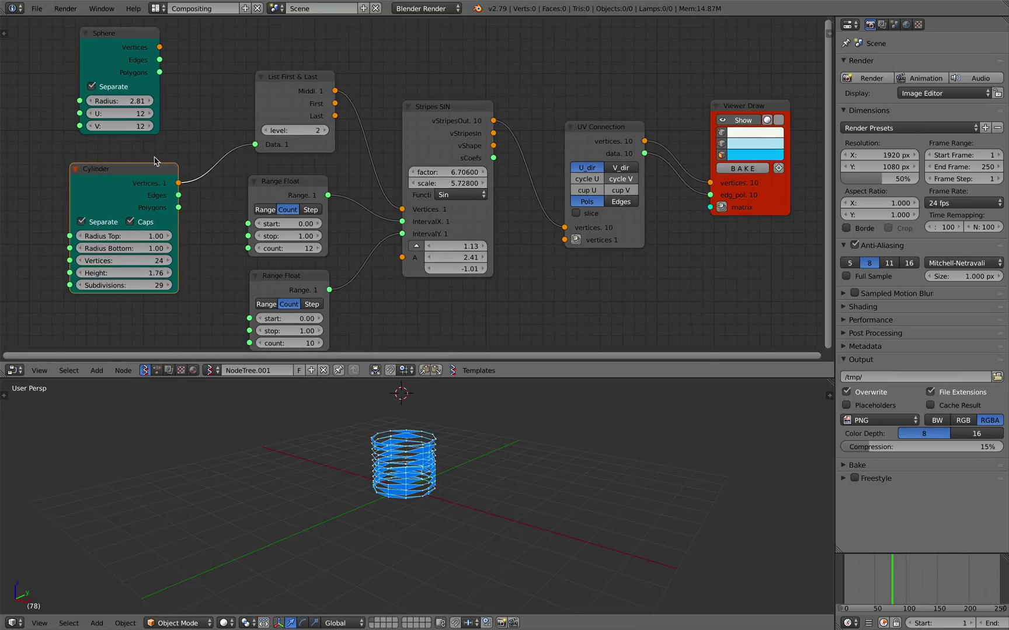
- Link the Sphere's Vertices output to List First & Last's Data input and set the Stripes SIN scale to 5.218
drag(159, 46, 255, 145)
mouse_move(478, 473)
middle_down()
mouse_move(565, 489)
mouse_move(462, 465)
middle_up()
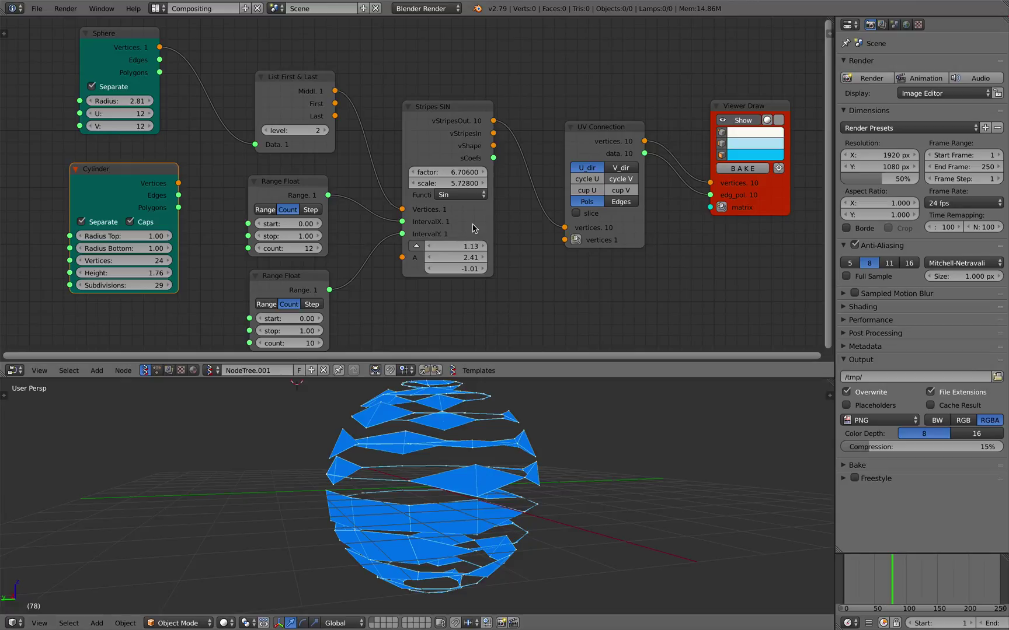
drag(460, 183, 430, 183)
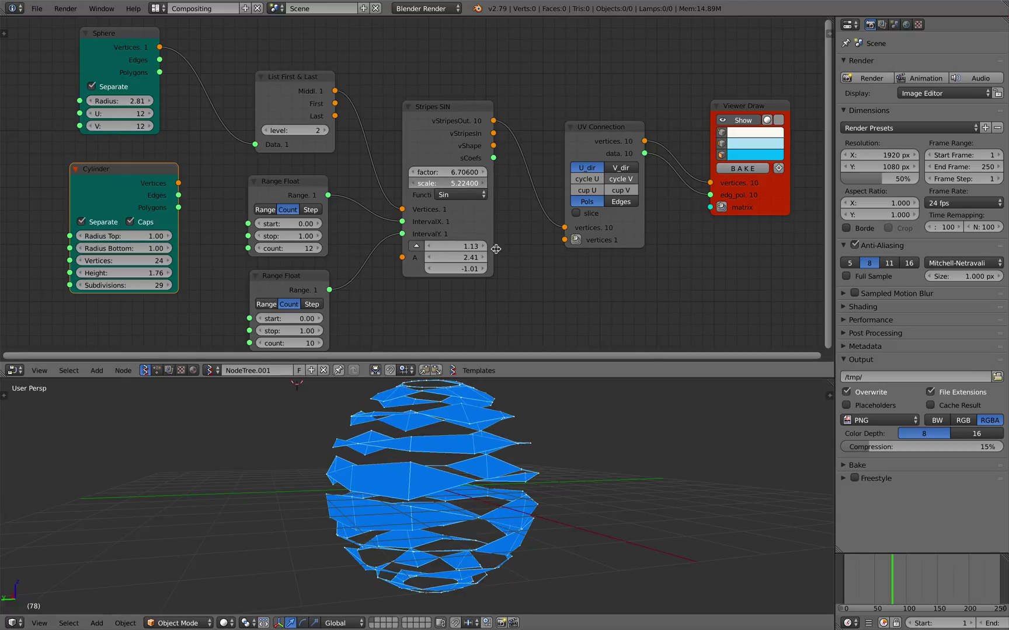
middle_drag(564, 400, 506, 408)
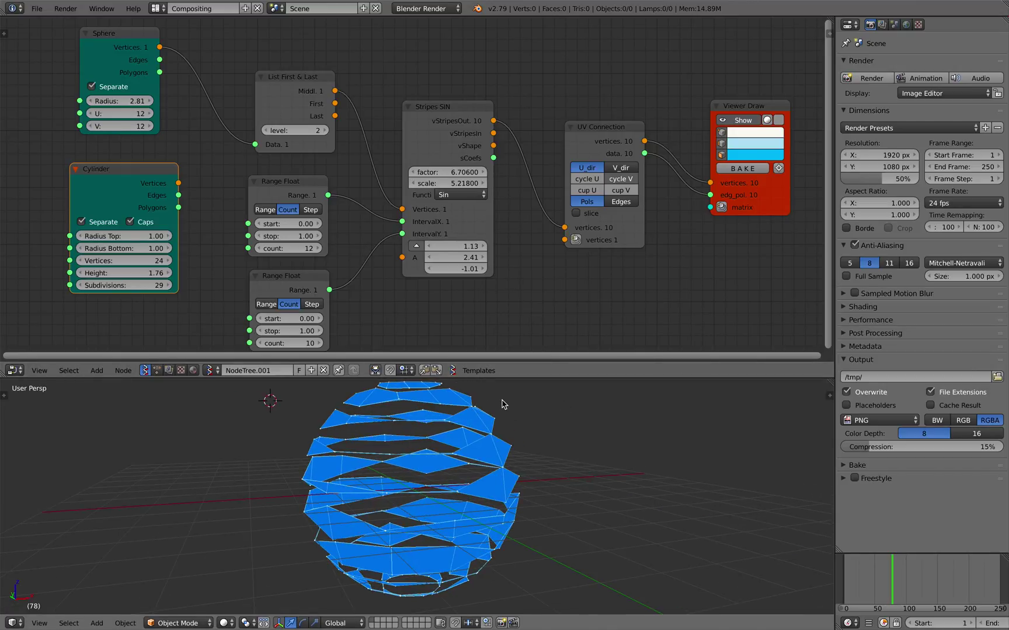
middle_drag(503, 405, 467, 434)
- Give NodeTree.001 a fake user and save the file
click(300, 371)
key(ctrl+s)
click(468, 435)
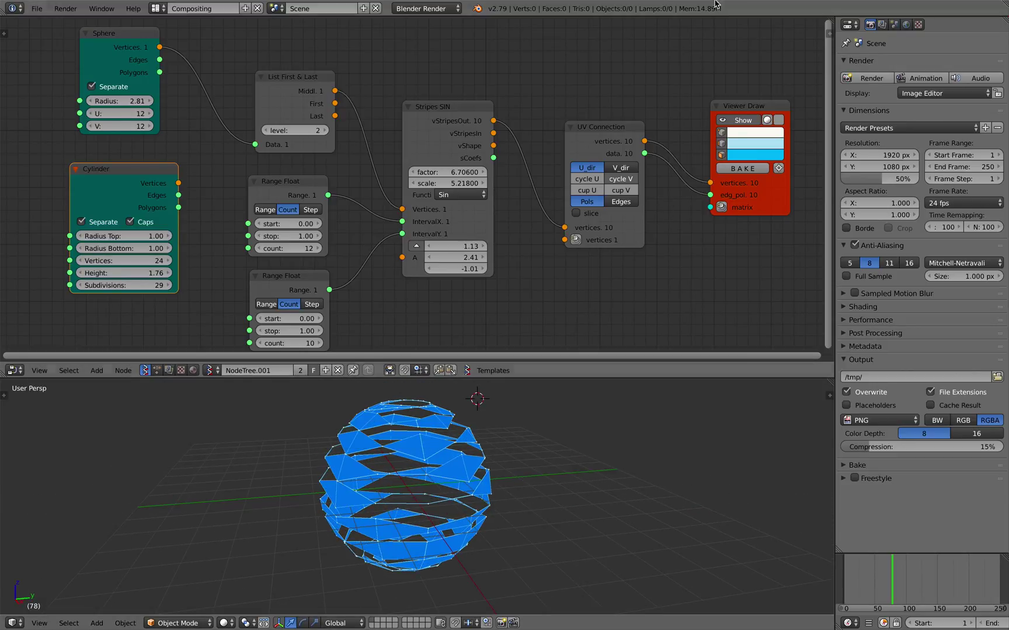